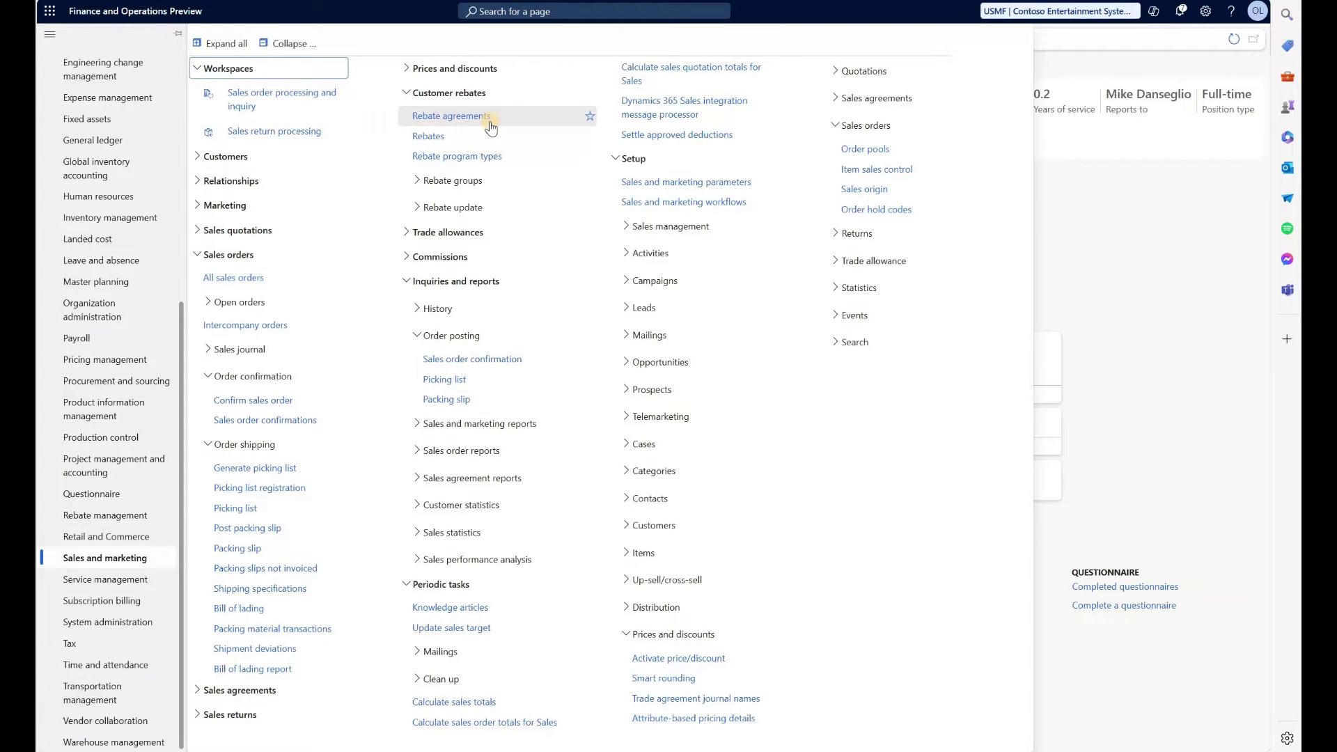
# Switch the navigation pane to the Rebate management module menu.
pyautogui.click(94, 515)
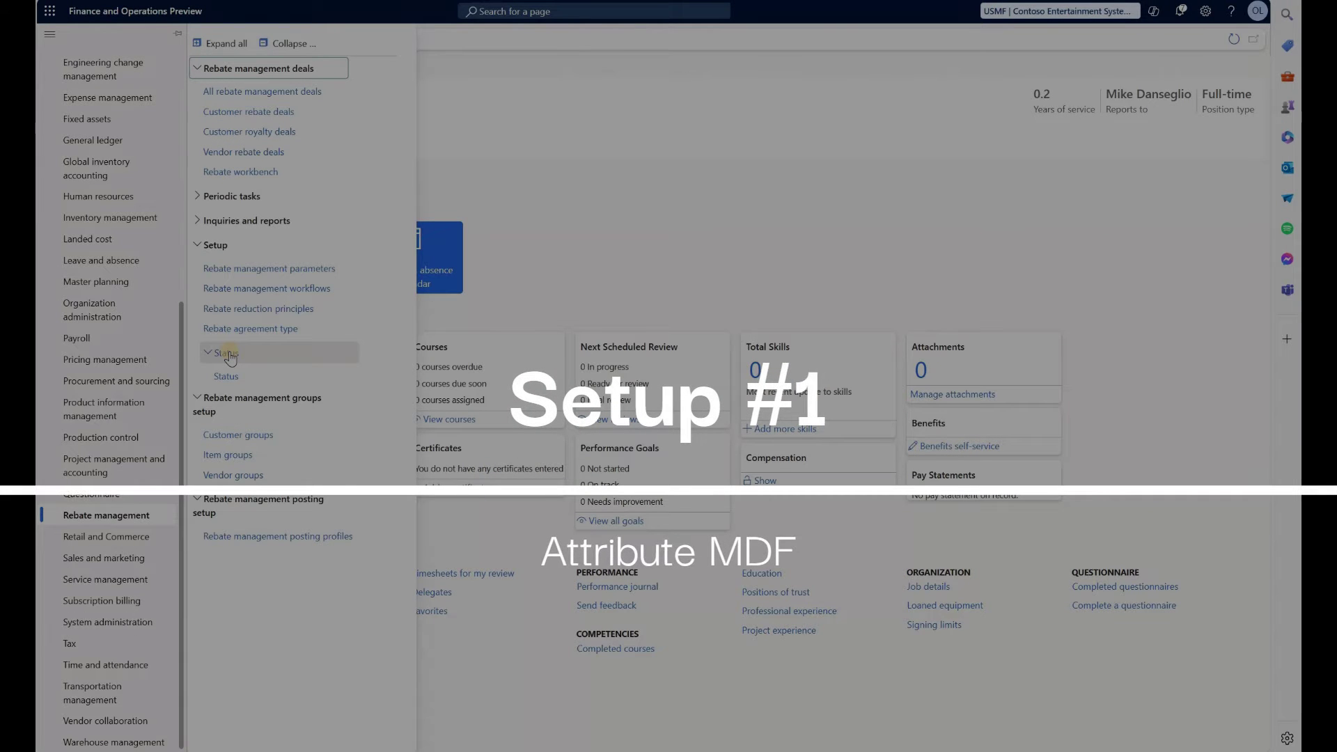
# Open the MDF product attribute, check its Boolean attribute type, and return to MDF.
pyautogui.click(98, 416)
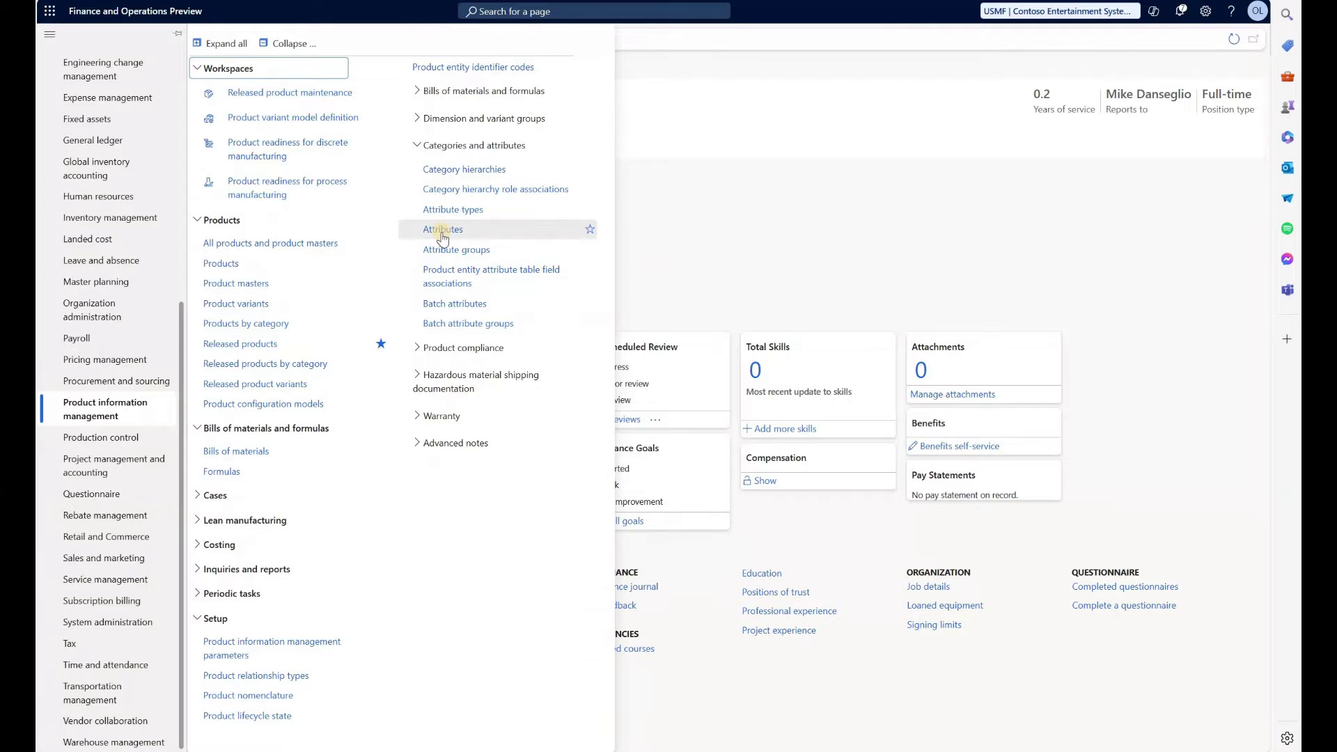
pyautogui.click(443, 232)
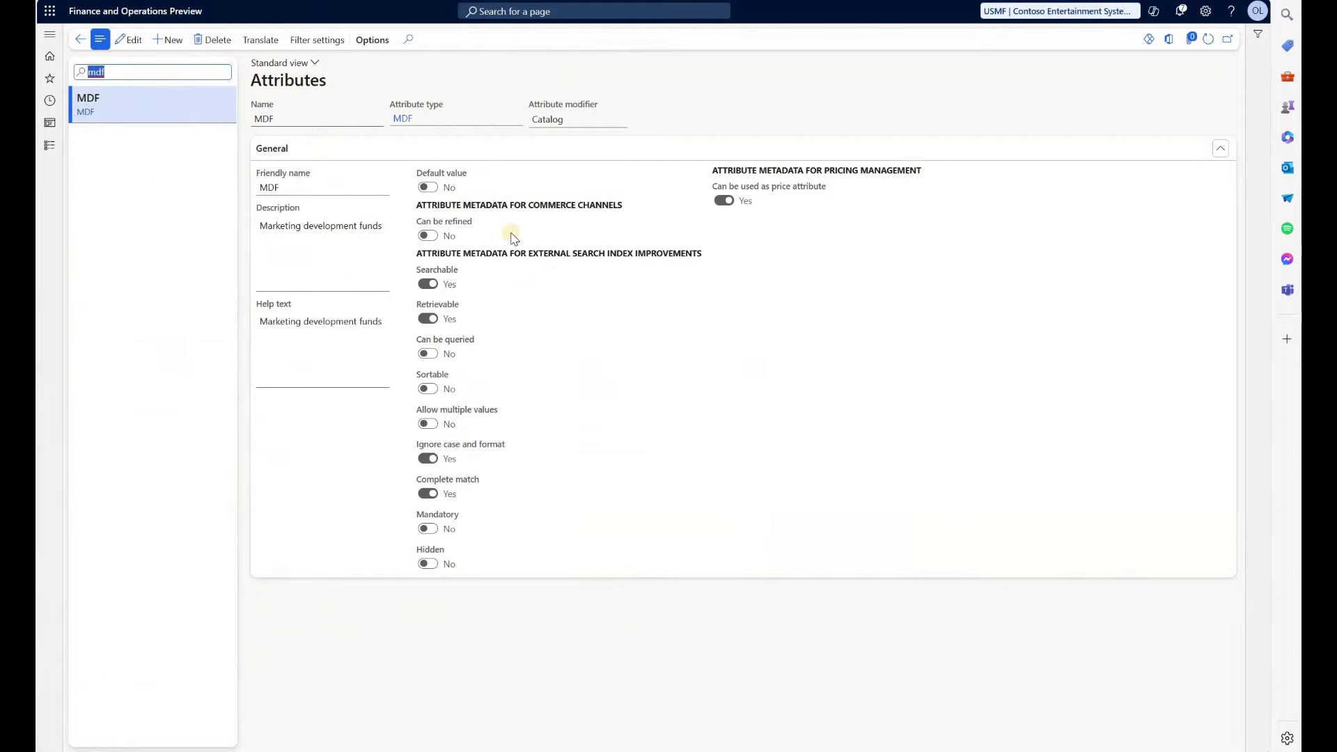
pyautogui.click(402, 120)
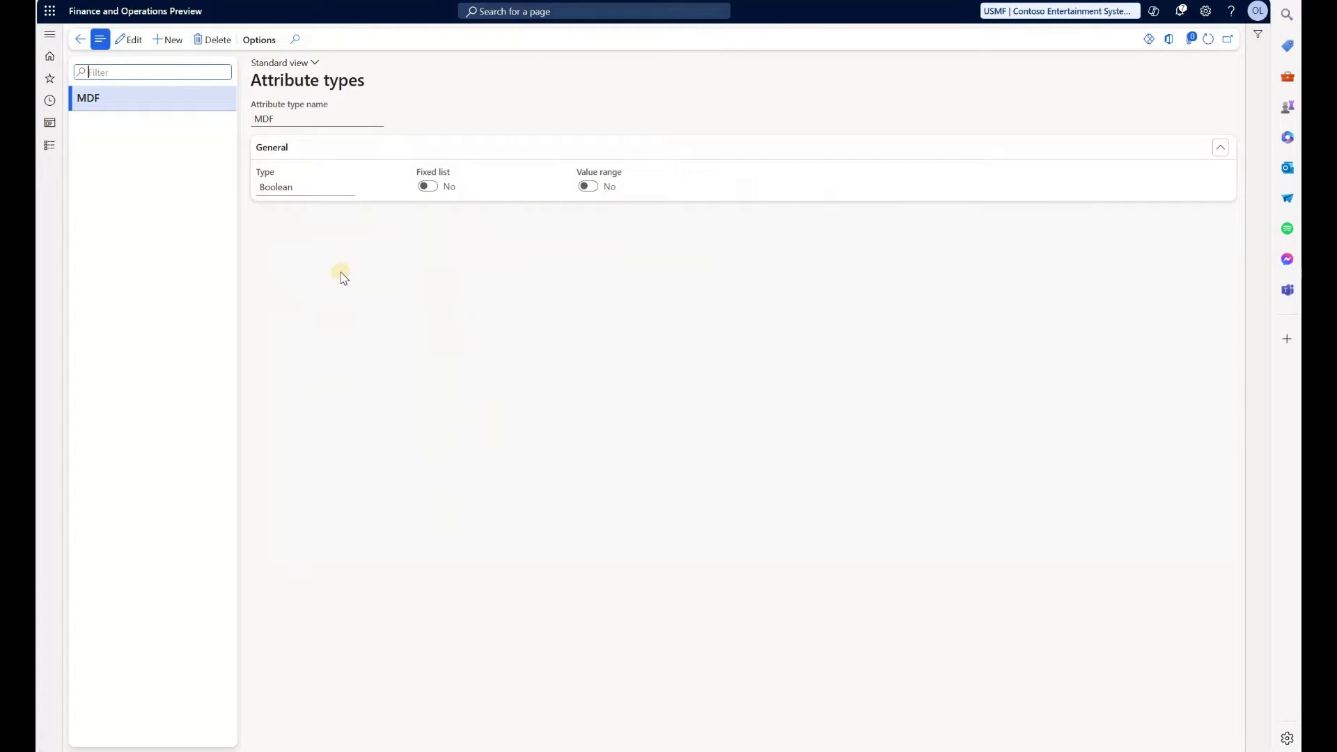
pyautogui.press('Escape')
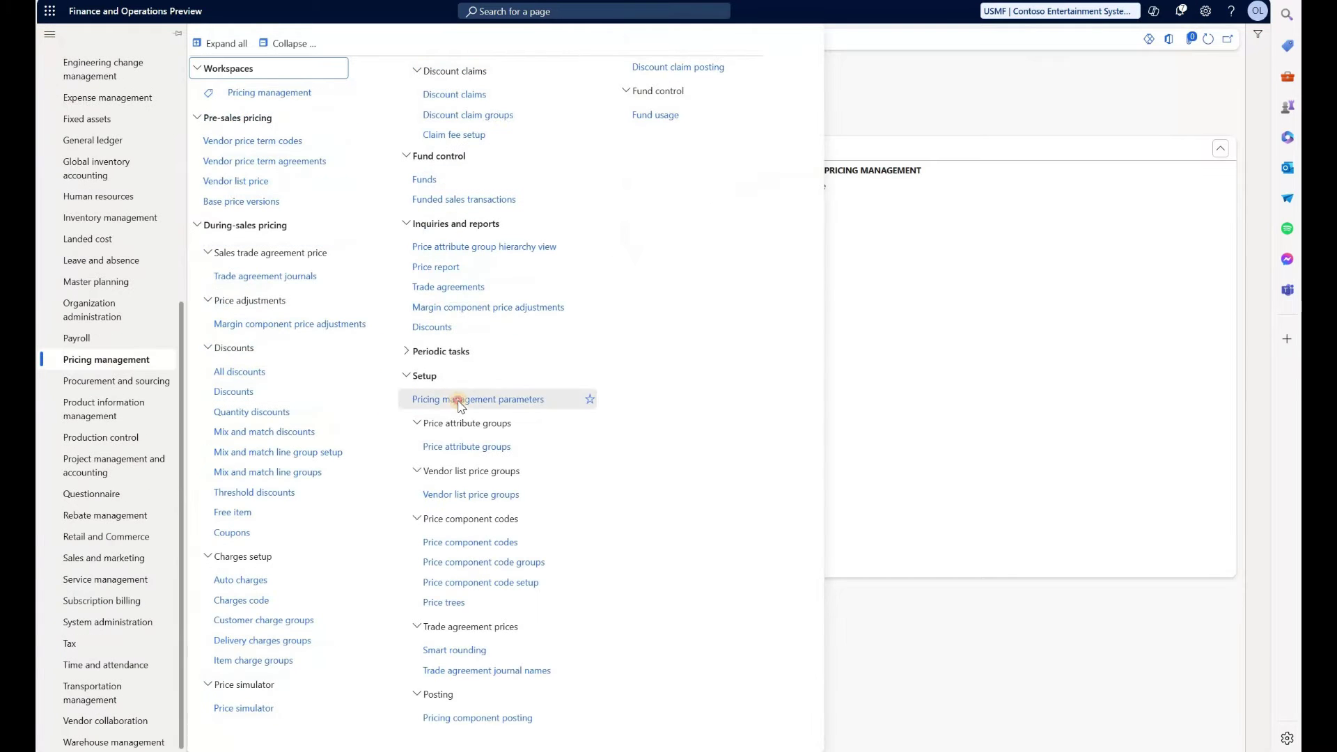
# Open the Customer Attributes group from the Price attribute parameters to confirm it includes MDF.
pyautogui.click(462, 405)
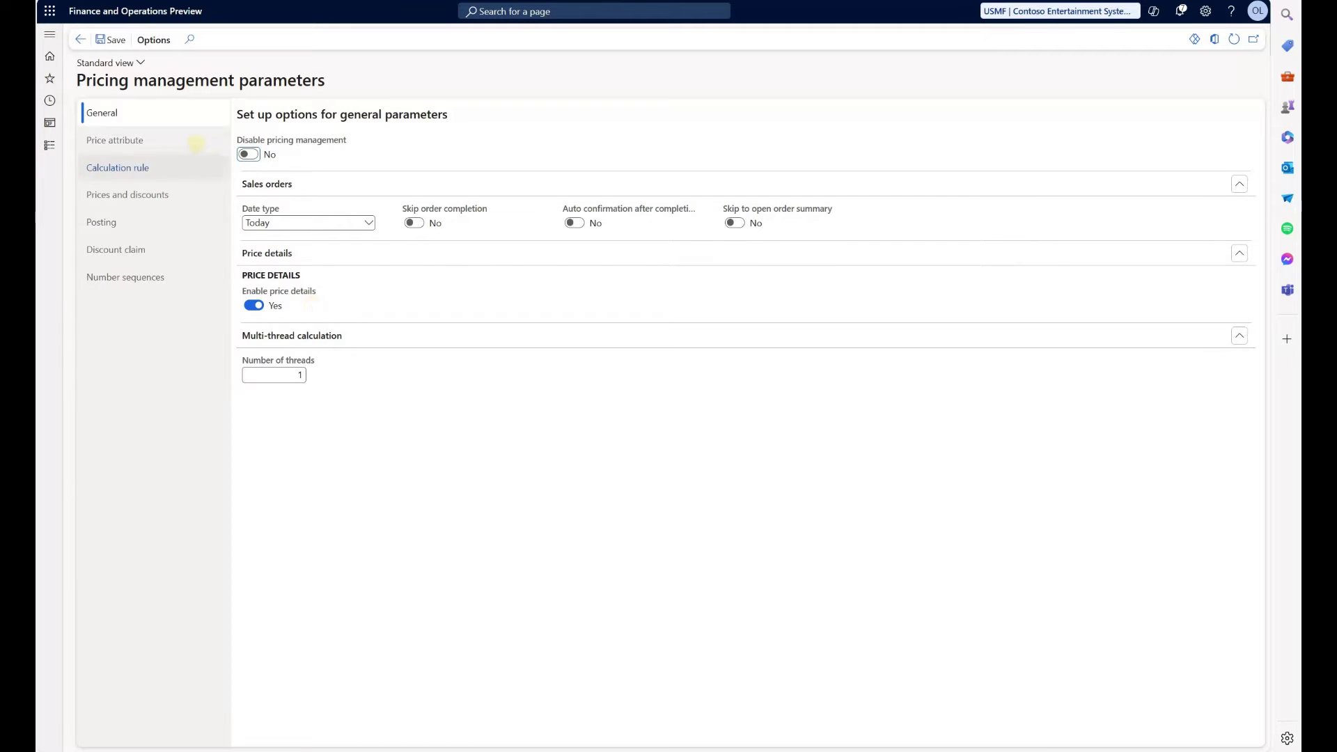
pyautogui.click(197, 141)
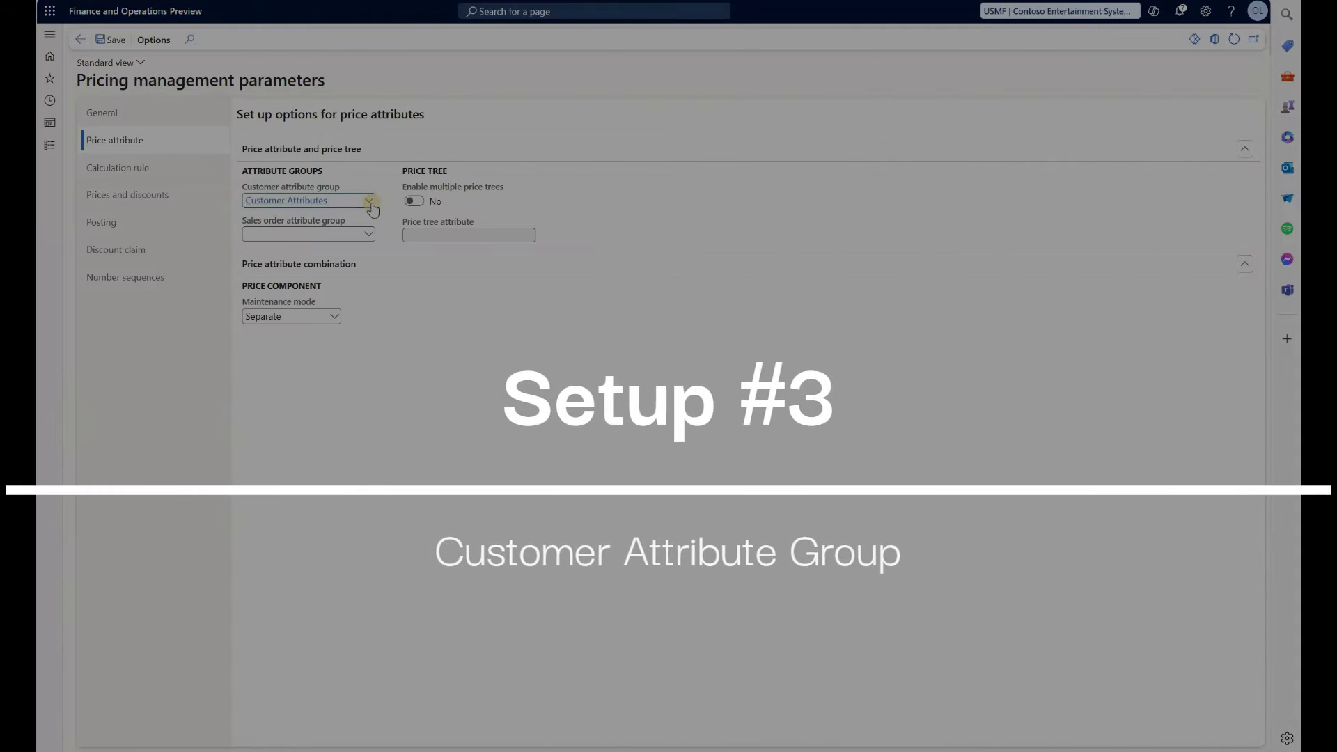
pyautogui.rightClick(370, 202)
pyautogui.click(401, 269)
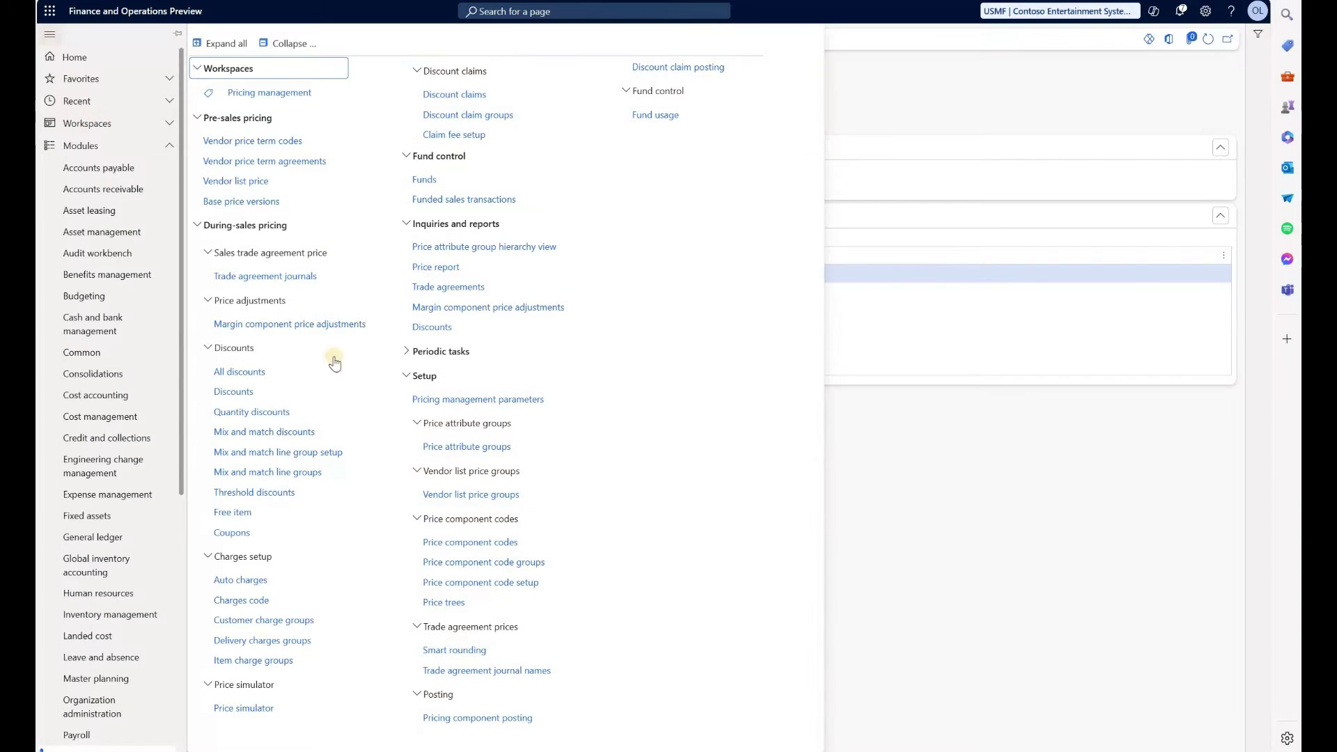
# Add MDF from the GUPPricingAttribute table to the Customer price attribute group.
pyautogui.click(497, 448)
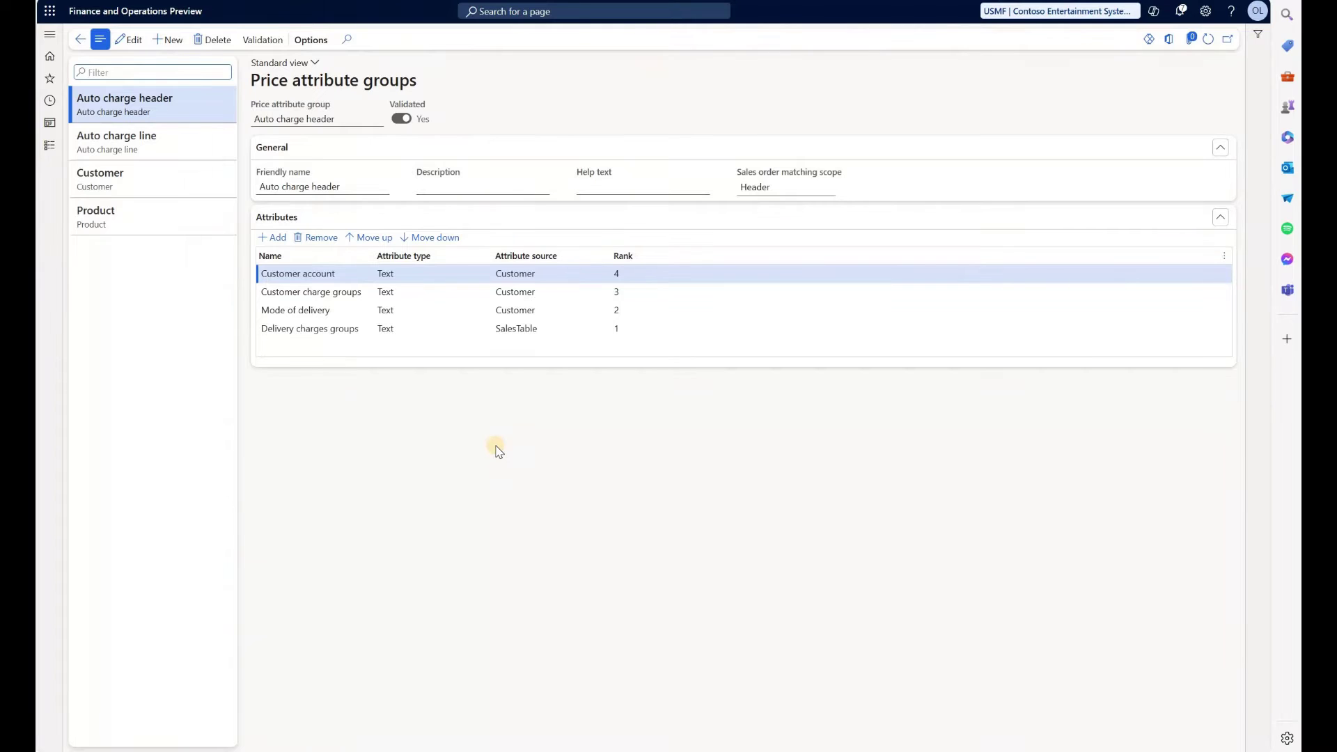
pyautogui.click(215, 187)
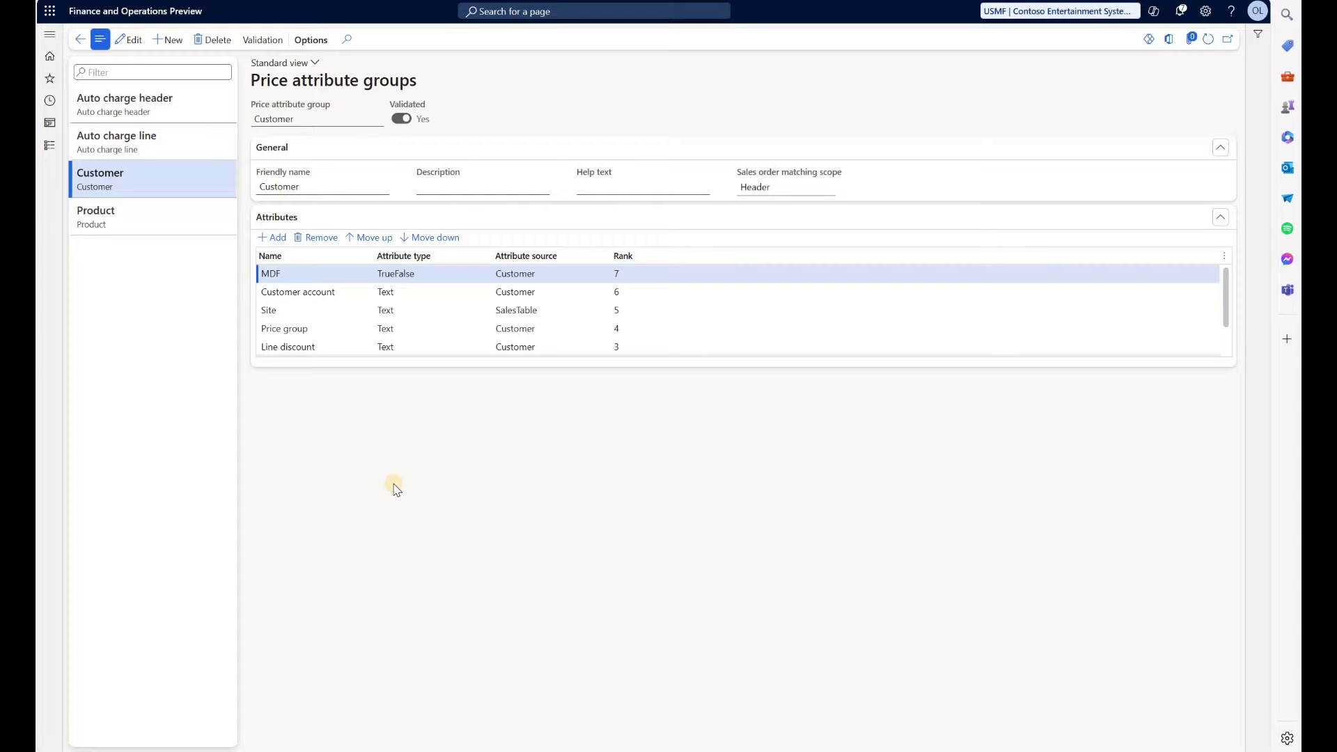
pyautogui.click(289, 239)
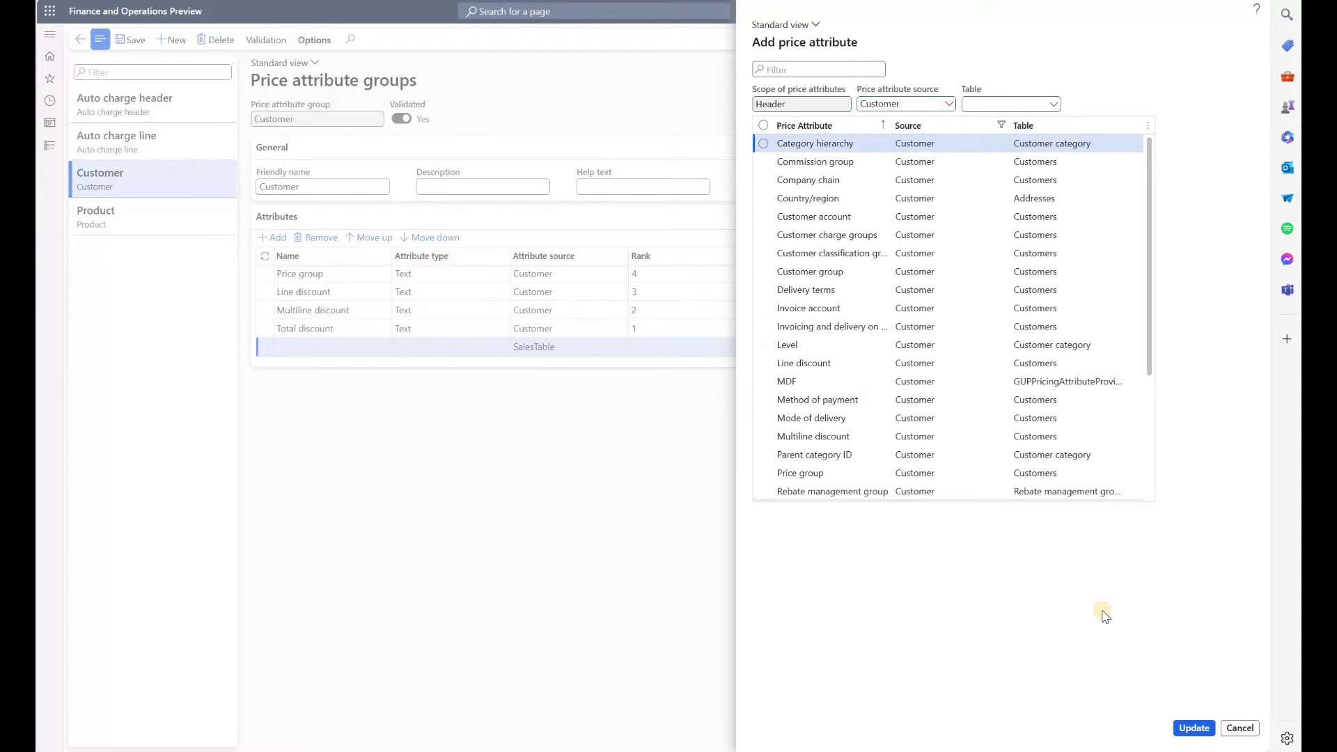
pyautogui.click(1054, 104)
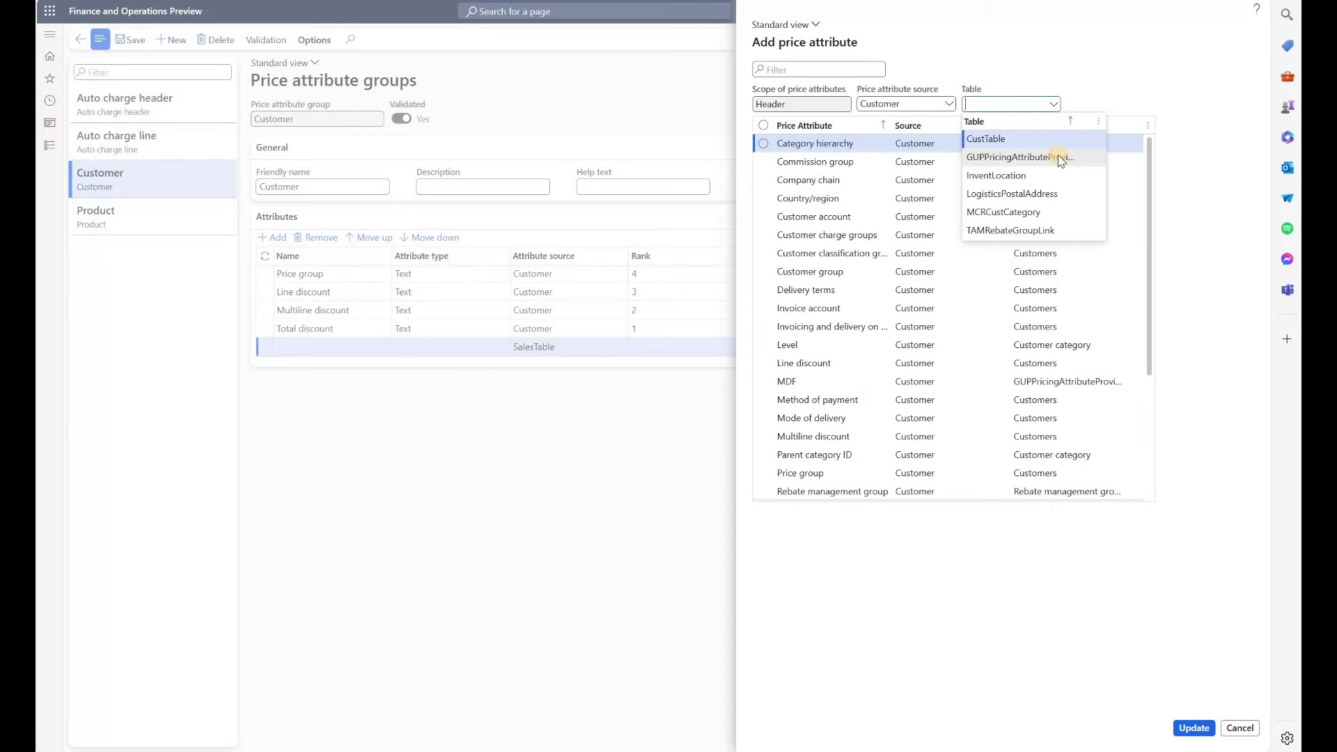
pyautogui.click(1059, 158)
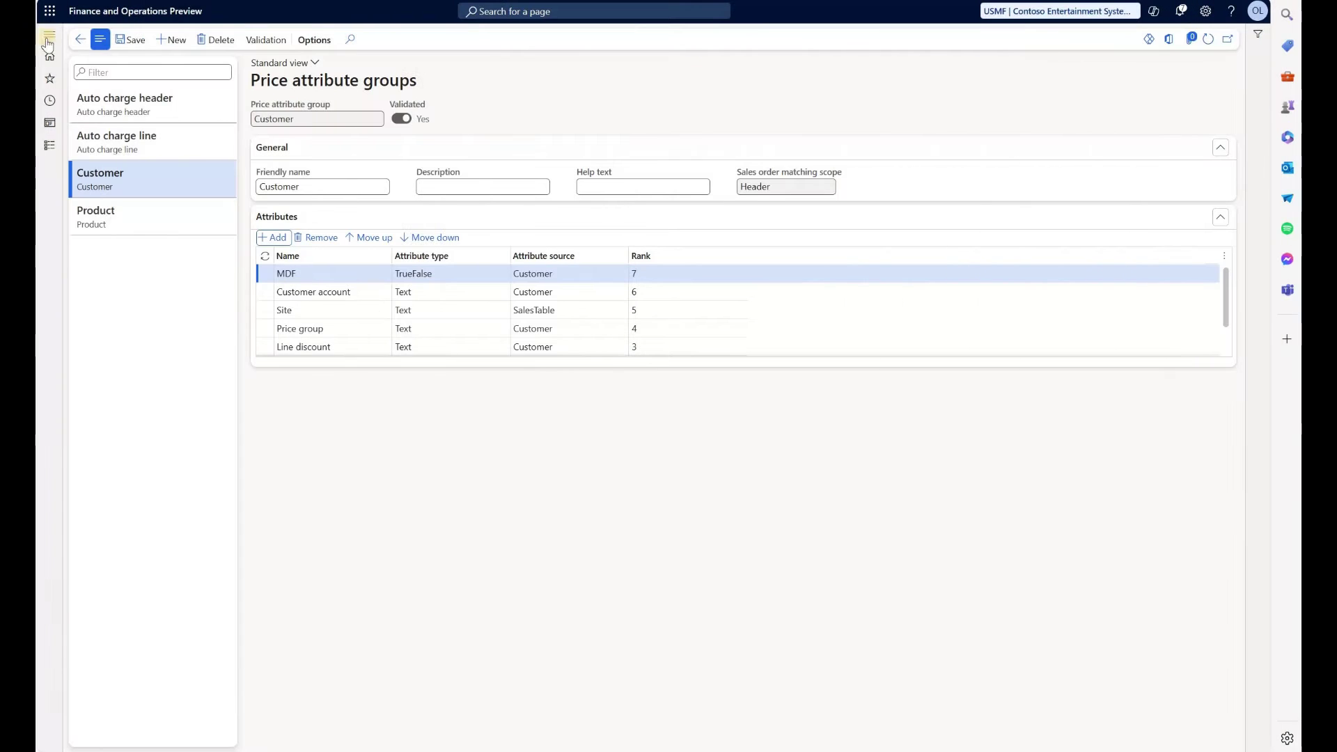
# Edit the Marketing development funds price component code and review its Rebate management component.
pyautogui.click(49, 33)
pyautogui.click(493, 547)
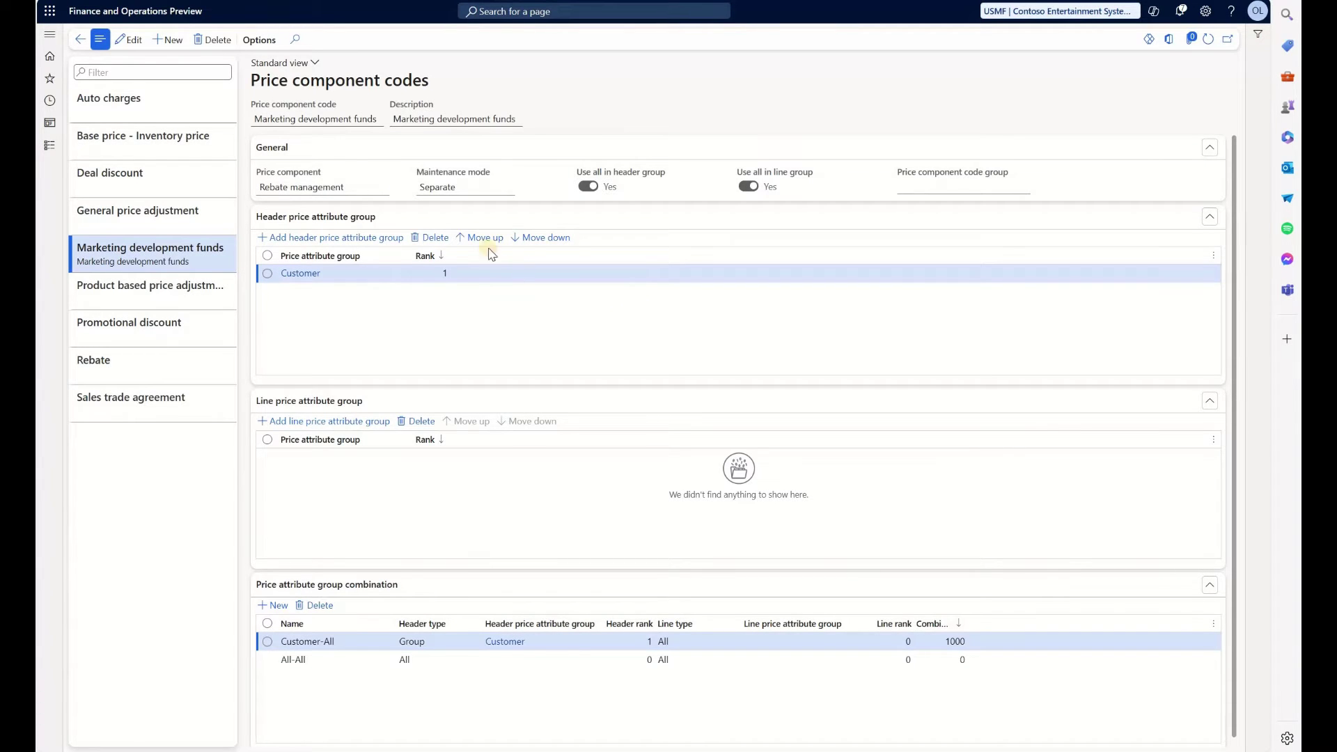
pyautogui.click(381, 186)
pyautogui.tripleClick(343, 191)
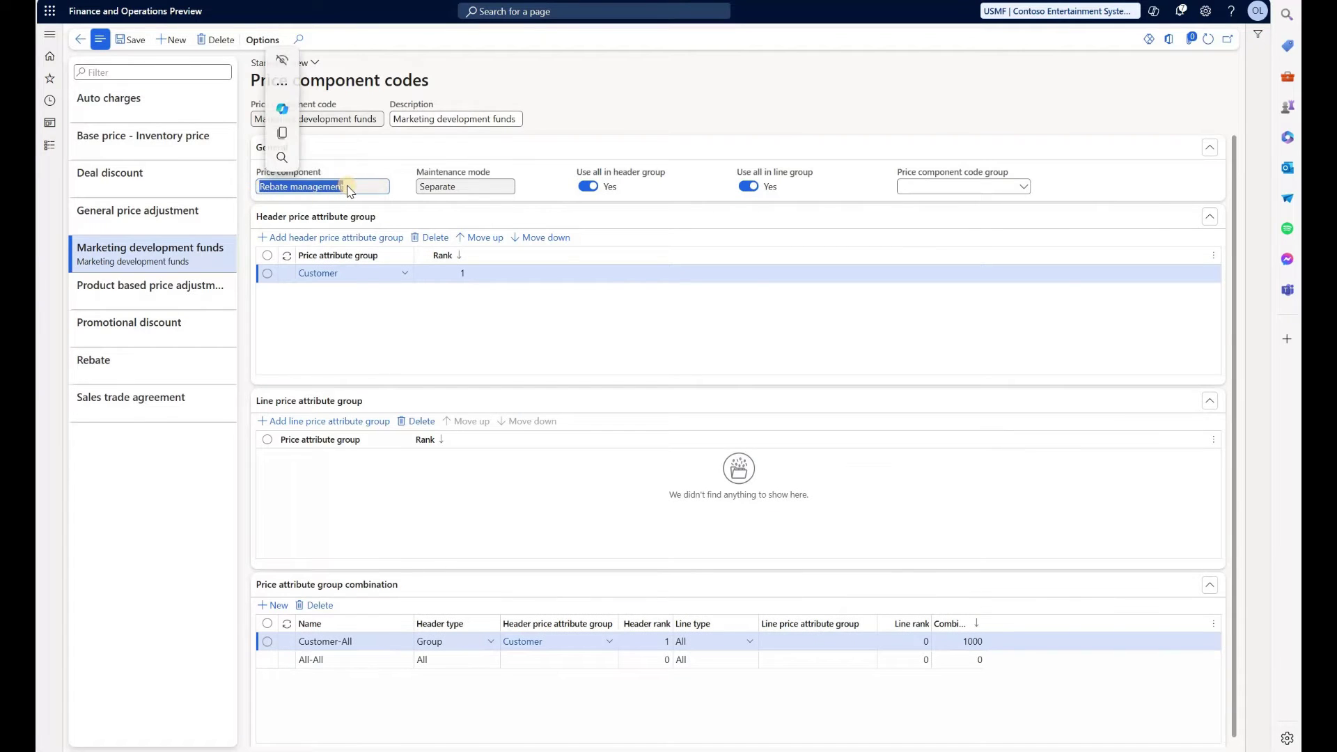
pyautogui.click(639, 111)
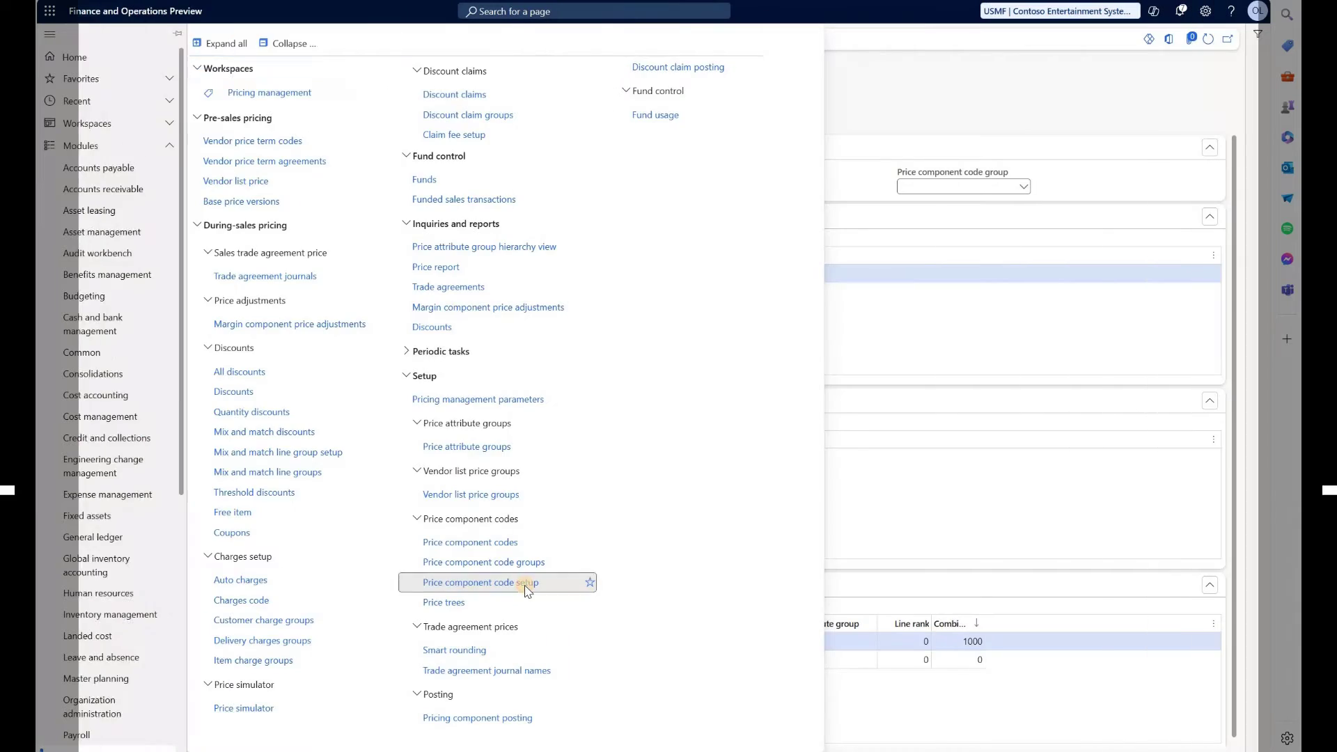
# Check Marketing development funds in price component code setup: Rebate management, pricing sequence 10.
pyautogui.click(526, 590)
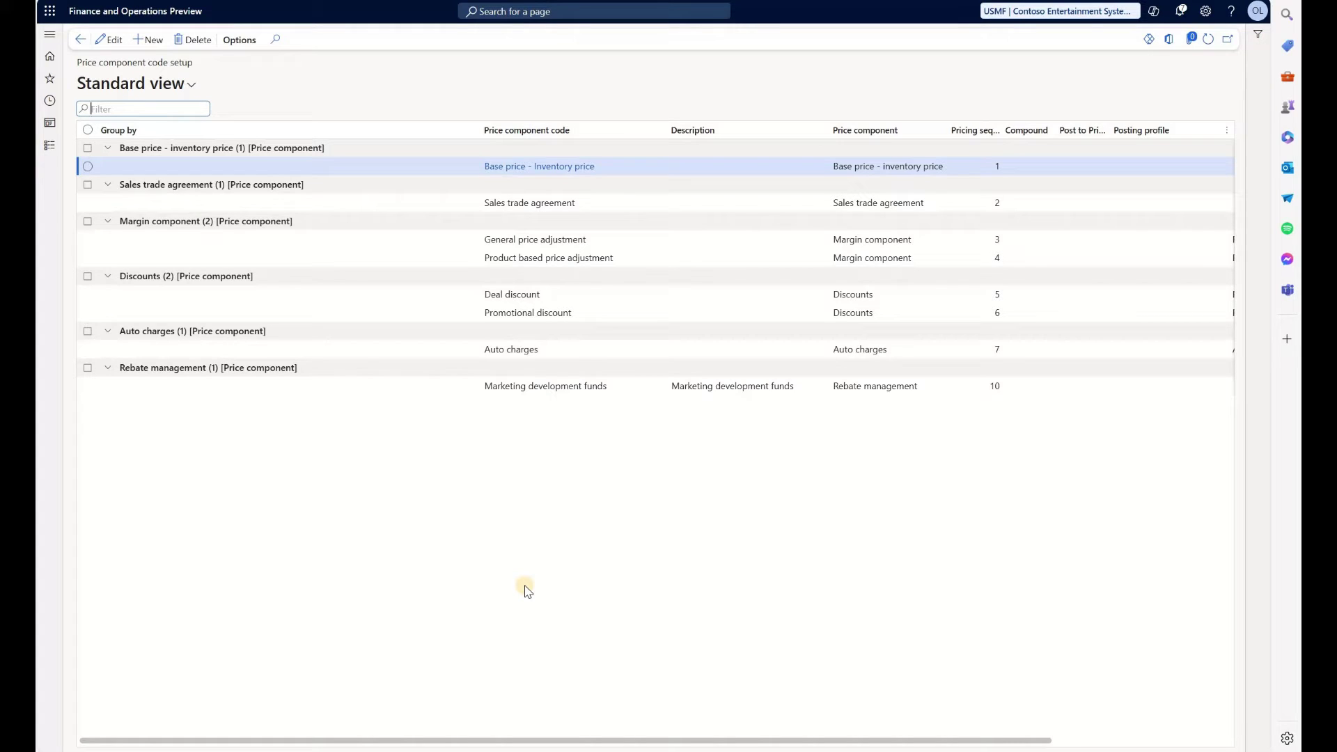
pyautogui.click(537, 387)
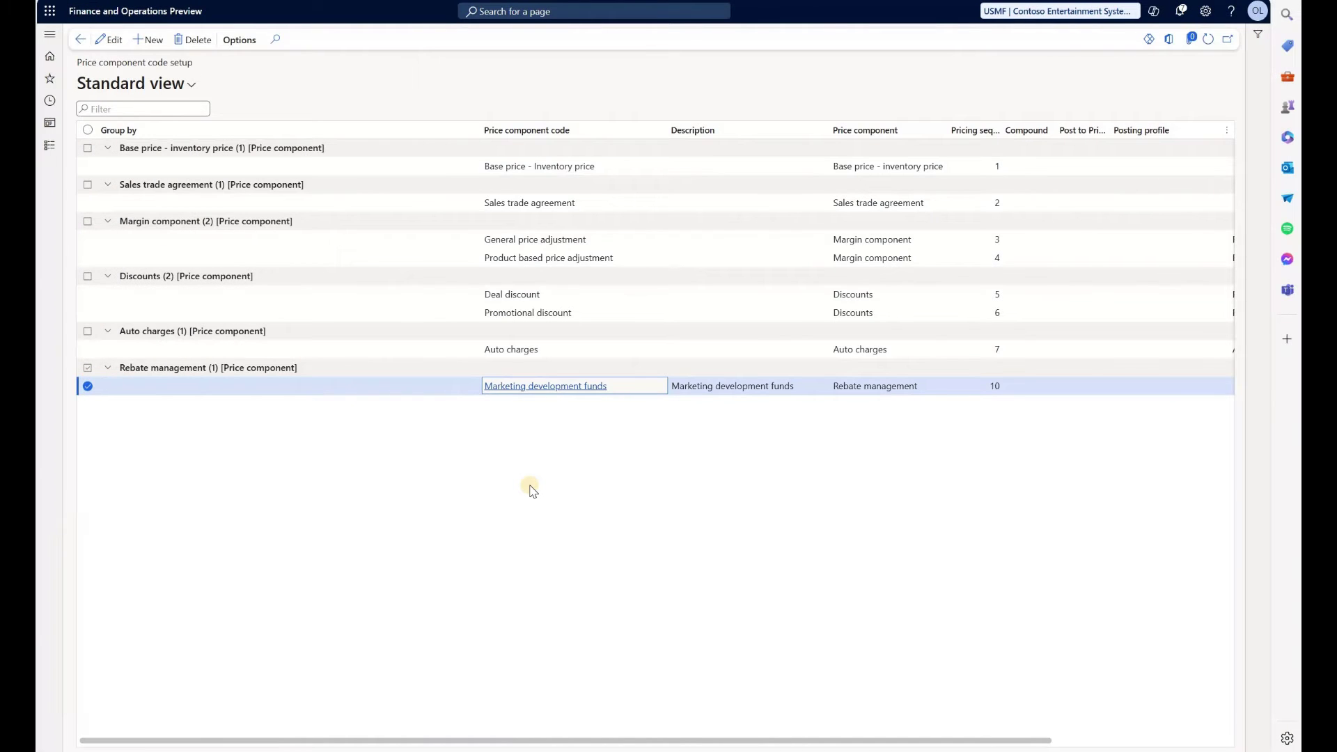
# Open Sunset Wholesales' customer attribute values from All customers to view MDF.
pyautogui.click(49, 145)
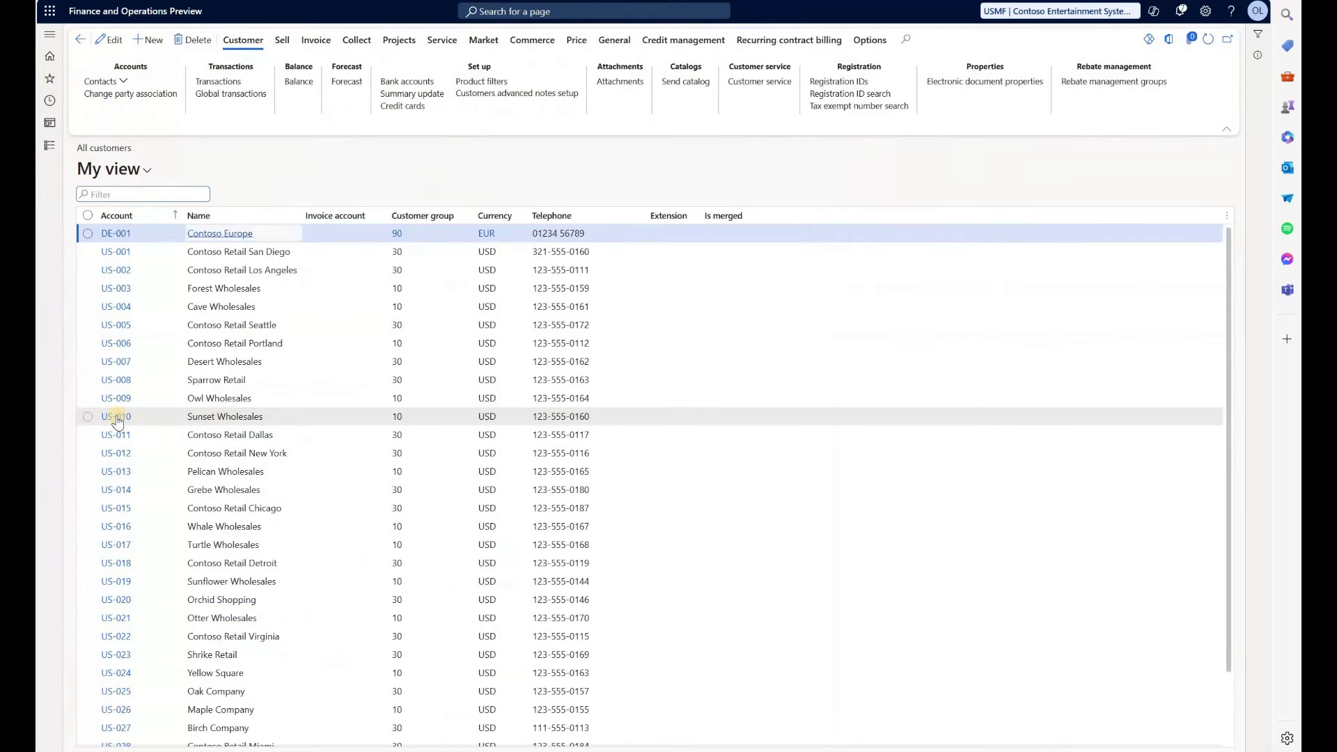
pyautogui.click(116, 416)
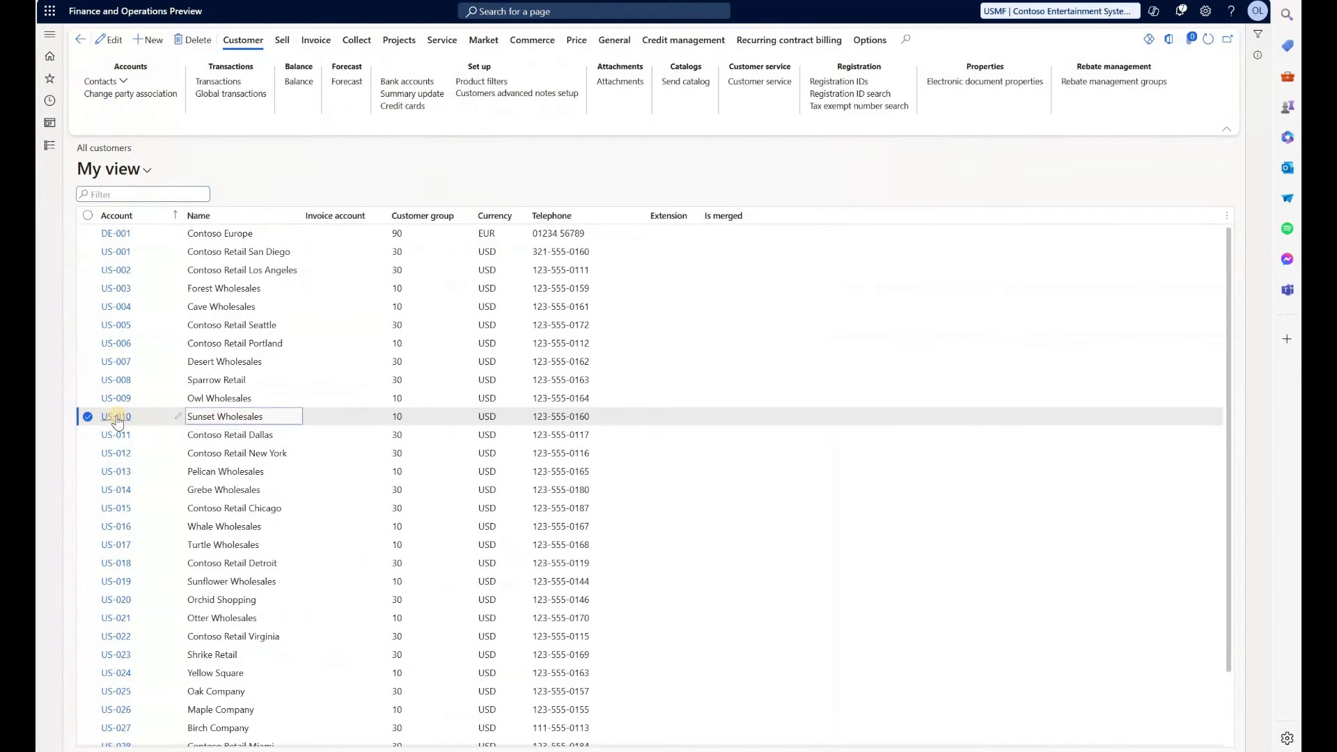
pyautogui.click(596, 39)
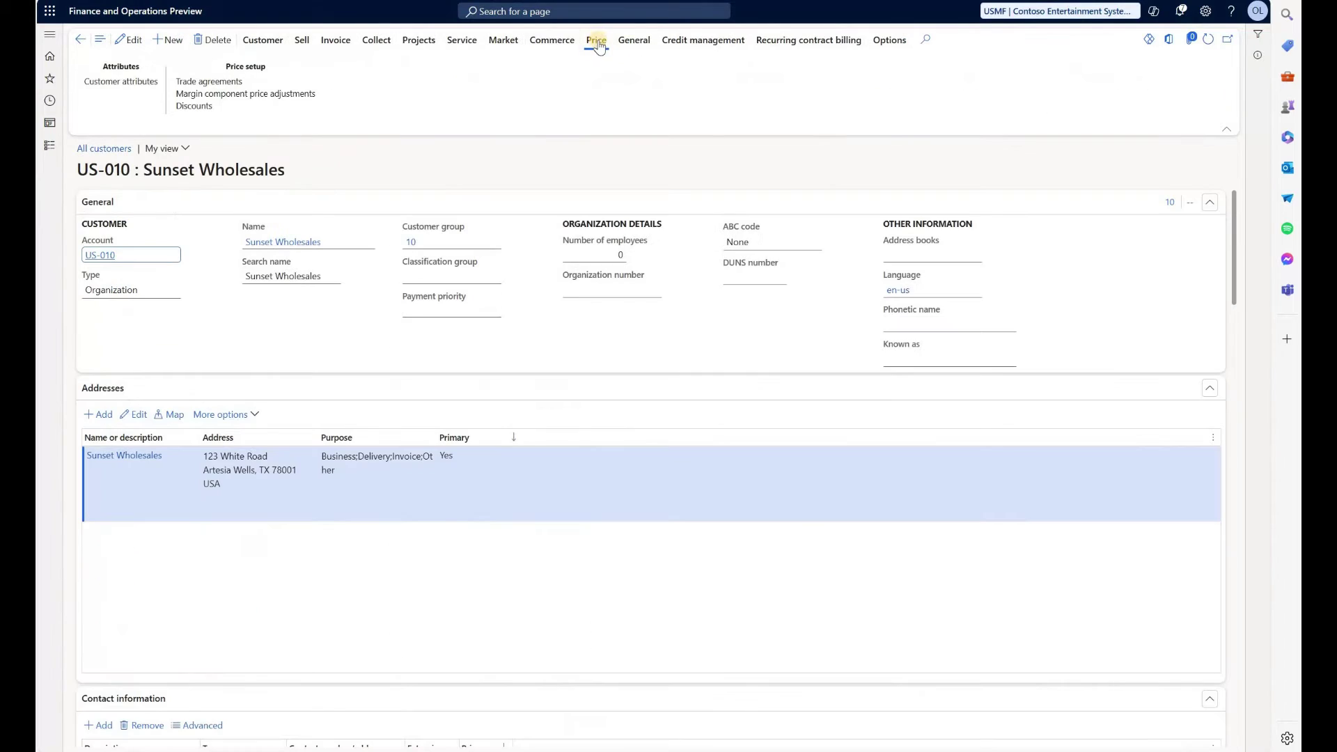
pyautogui.click(101, 83)
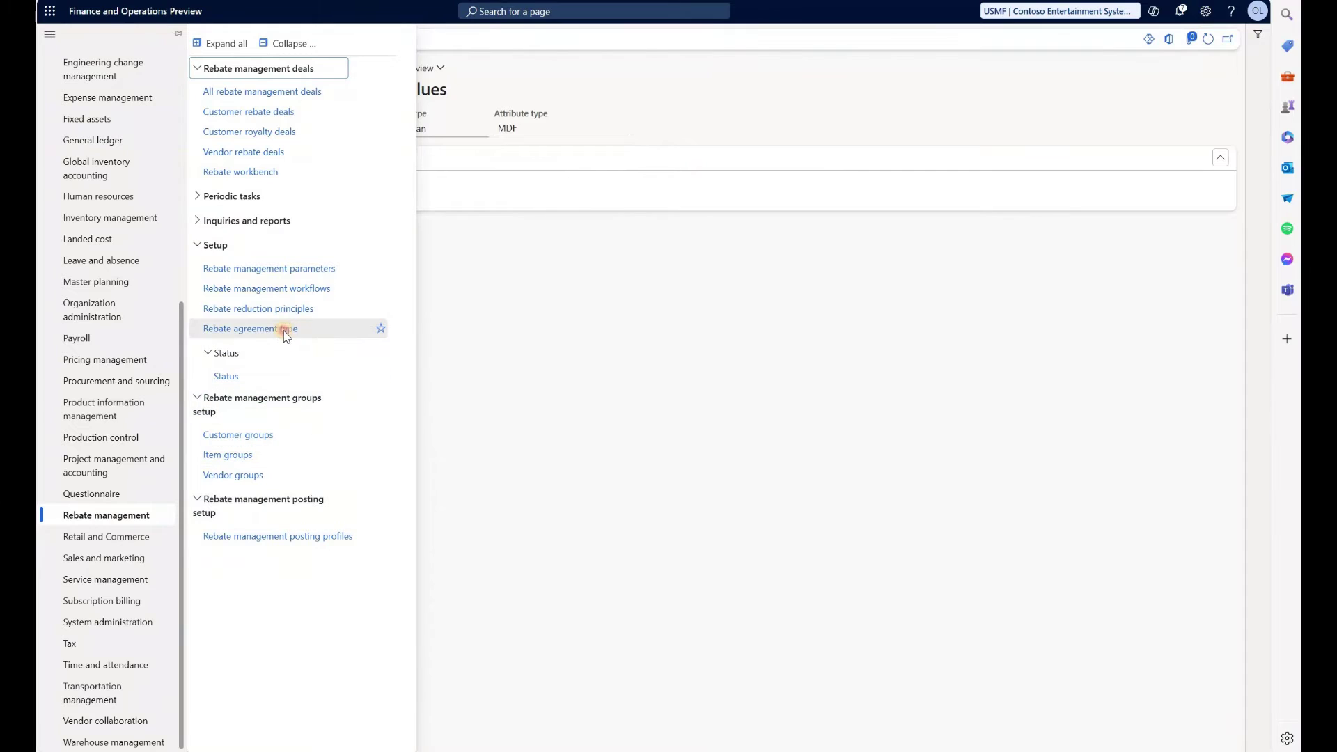
# Add the Marketing development funds price component code to the MDF rebate agreement type.
pyautogui.click(285, 331)
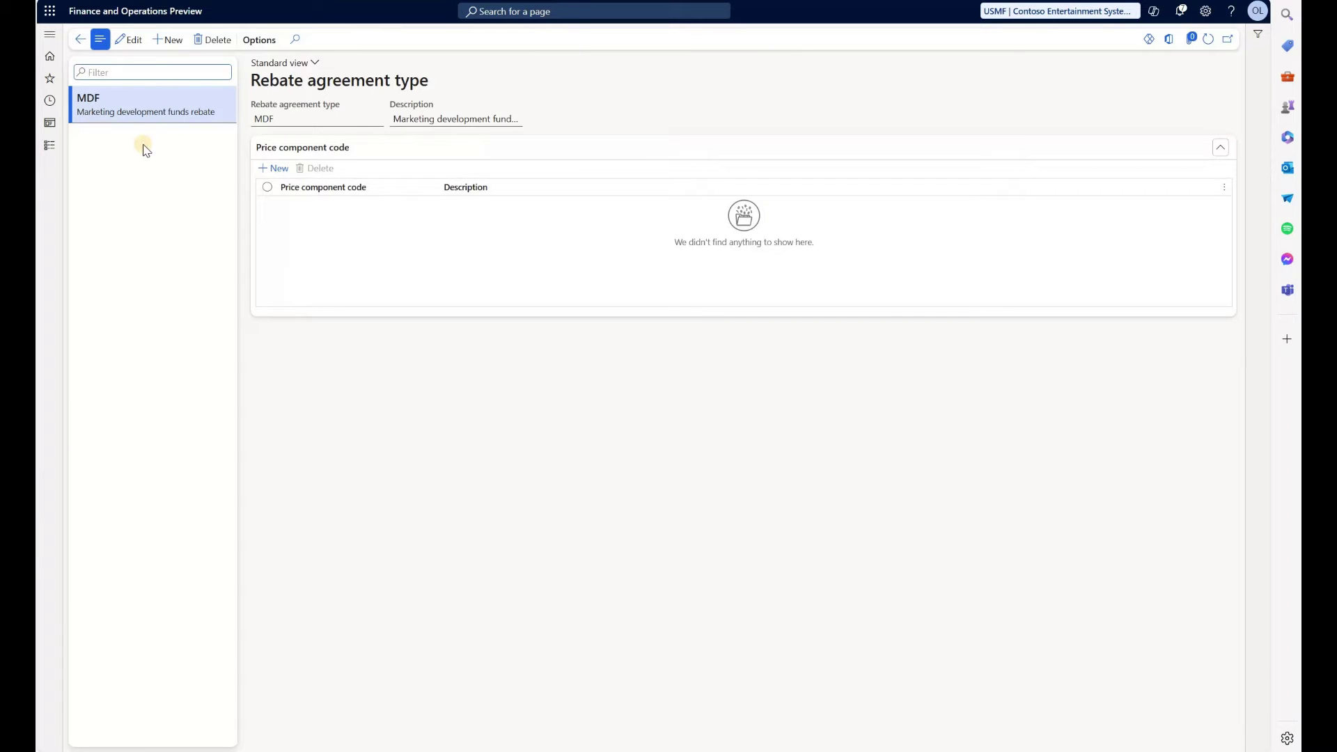
pyautogui.click(273, 169)
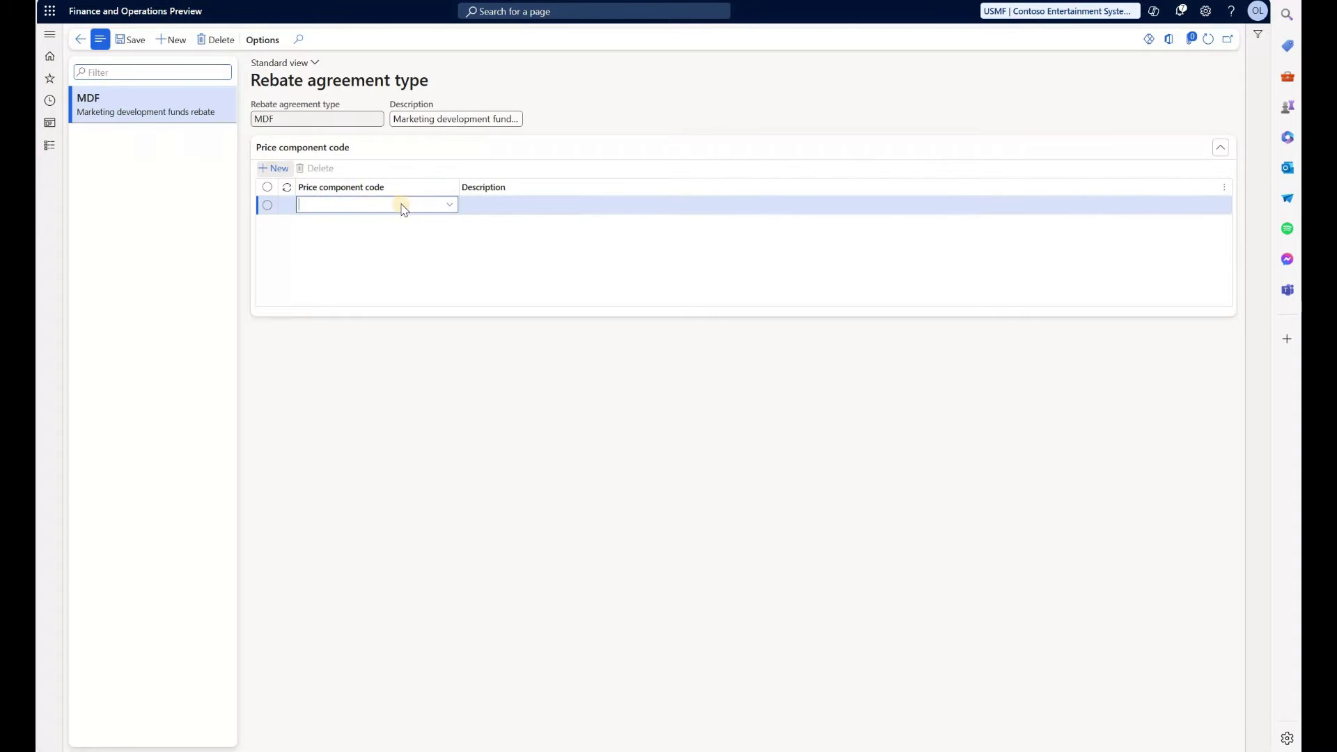
pyautogui.click(453, 206)
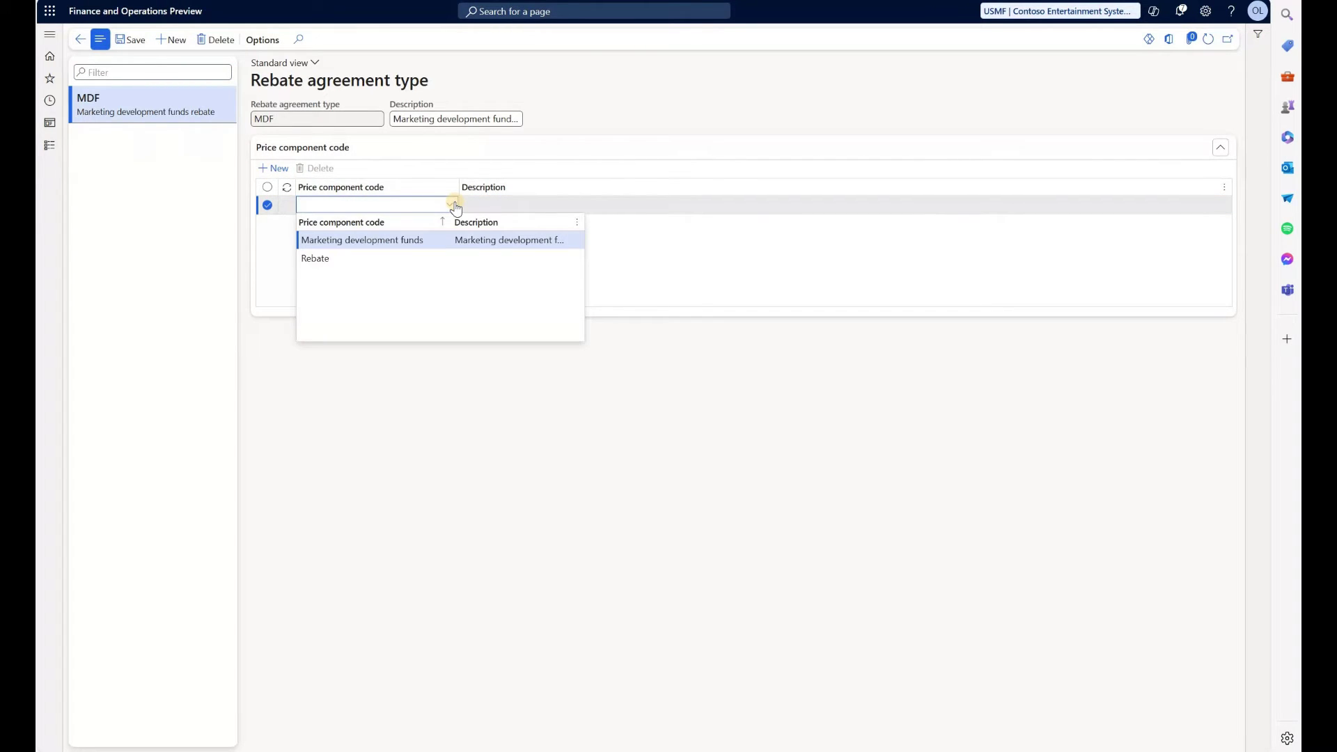
pyautogui.click(415, 241)
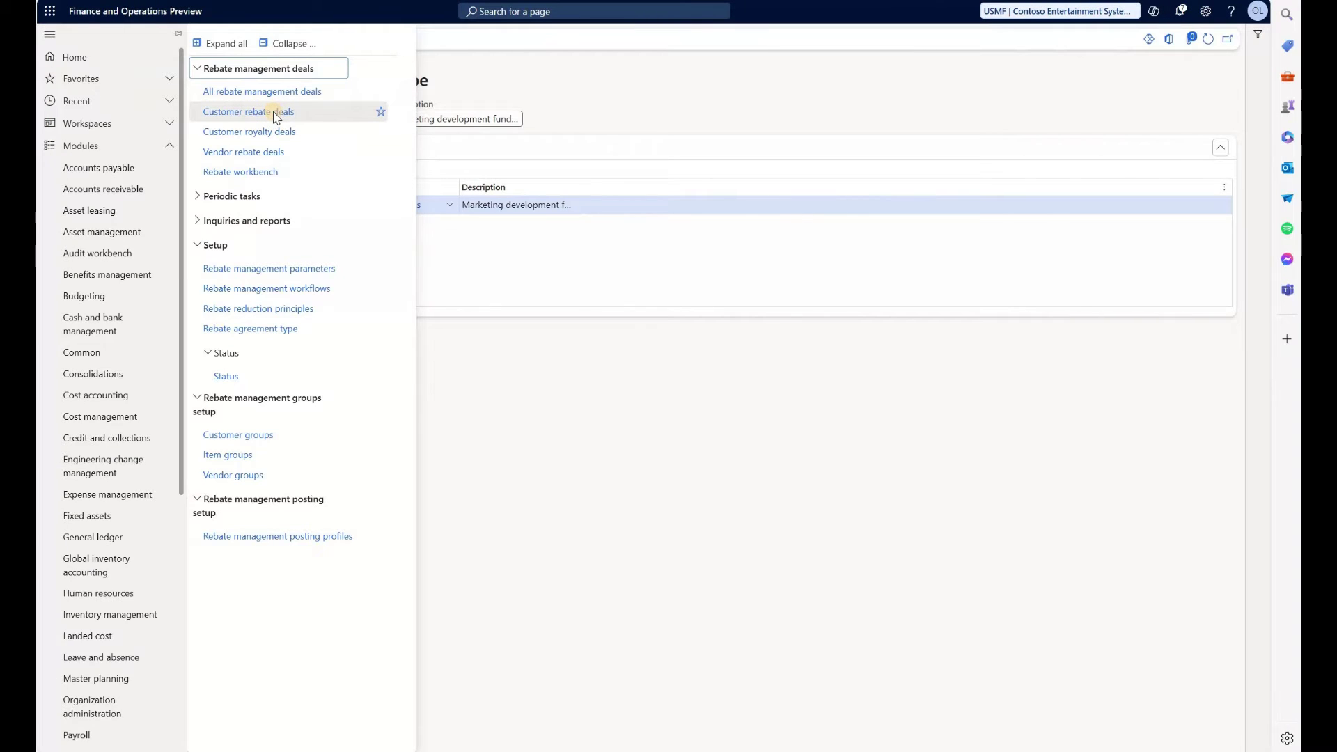
# Start a new customer rebate deal 'MDF 2024' for company USMF with agreement type MDF.
pyautogui.click(275, 113)
pyautogui.click(148, 40)
pyautogui.write('MDF 2024')
pyautogui.press('Tab')
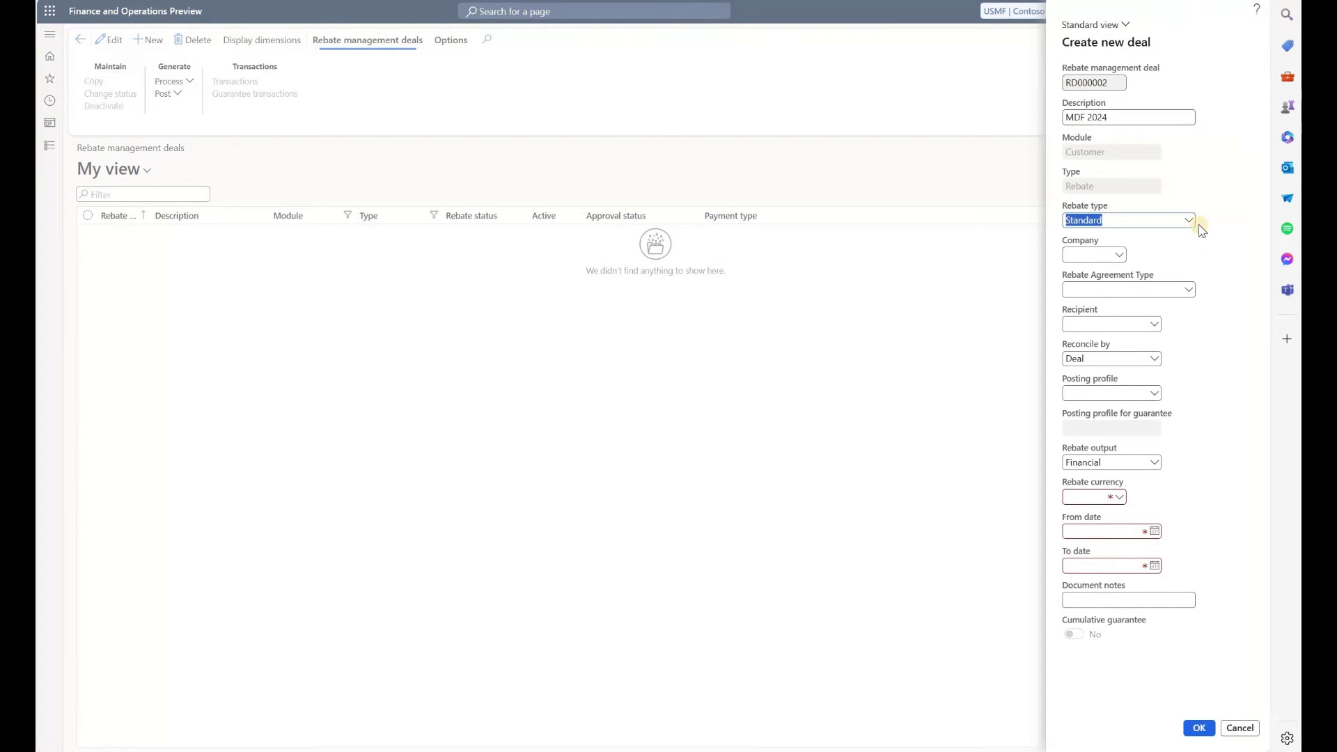
pyautogui.click(1093, 256)
pyautogui.write('USMF')
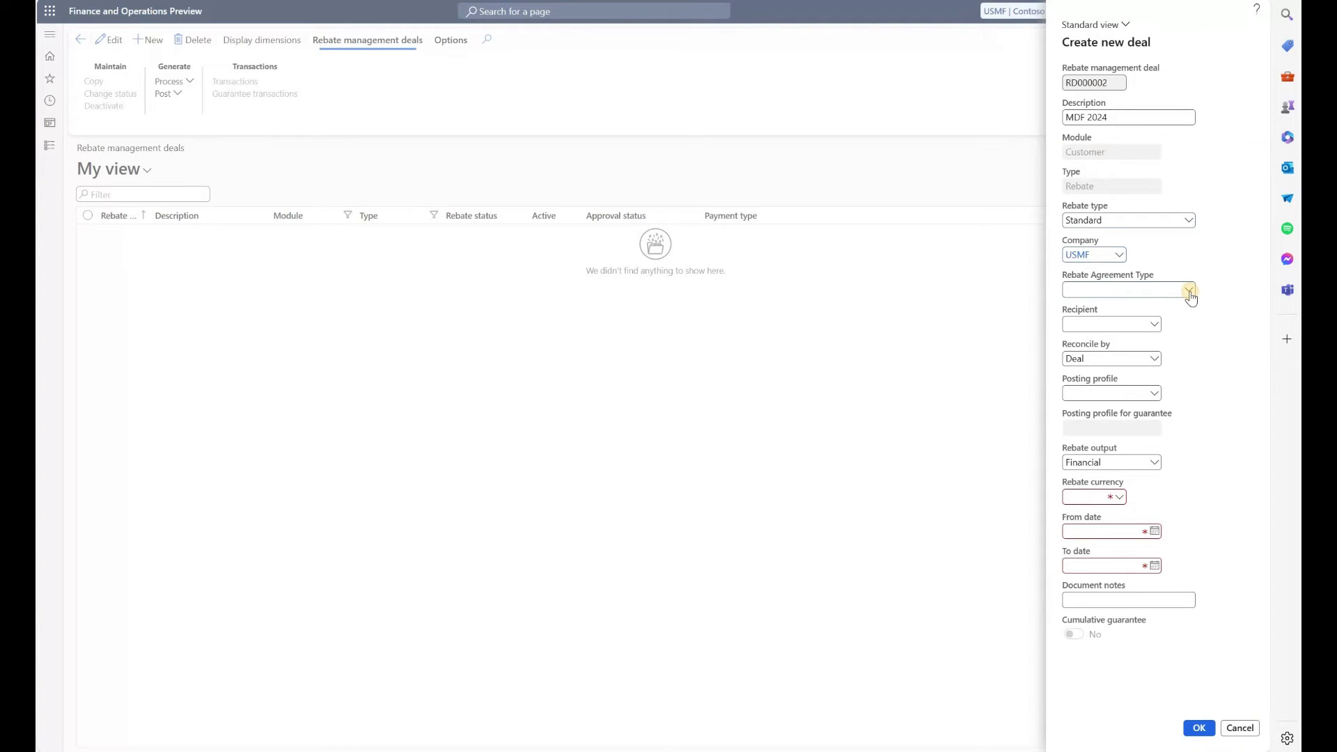
pyautogui.click(1188, 290)
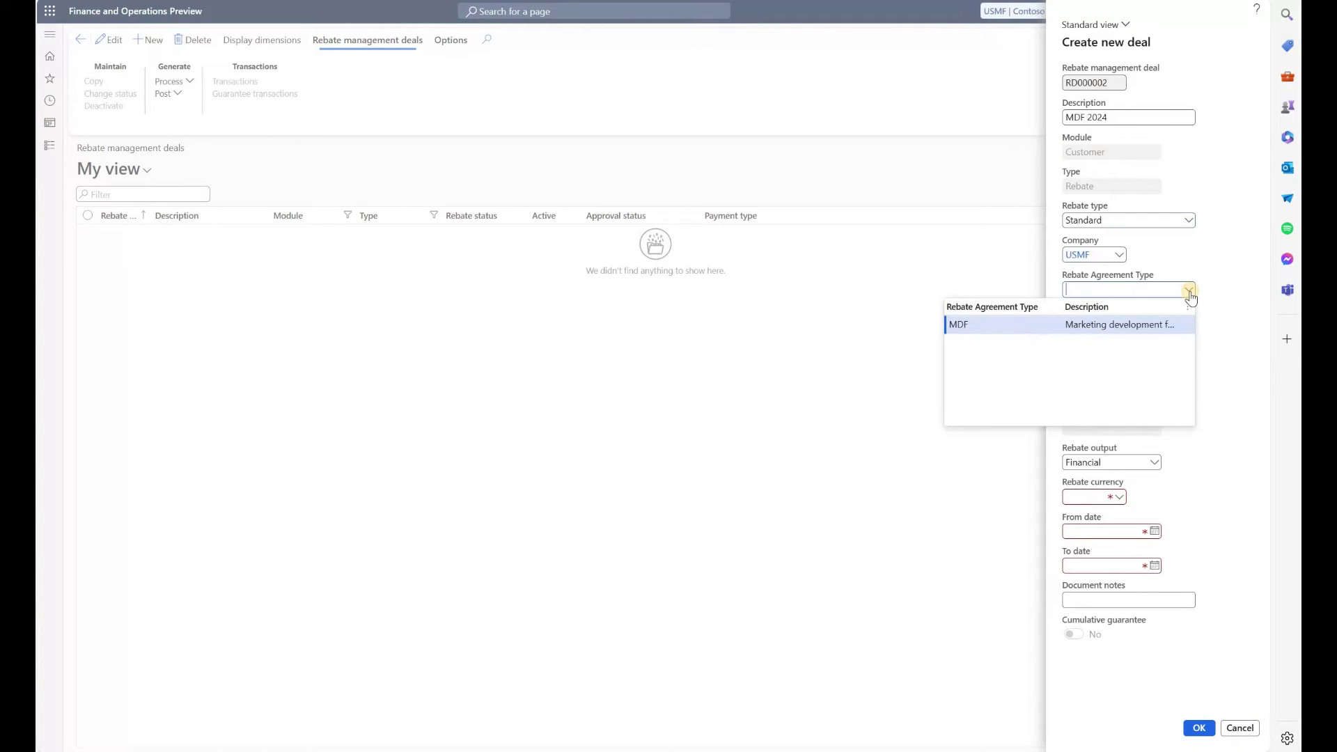
pyautogui.click(1123, 324)
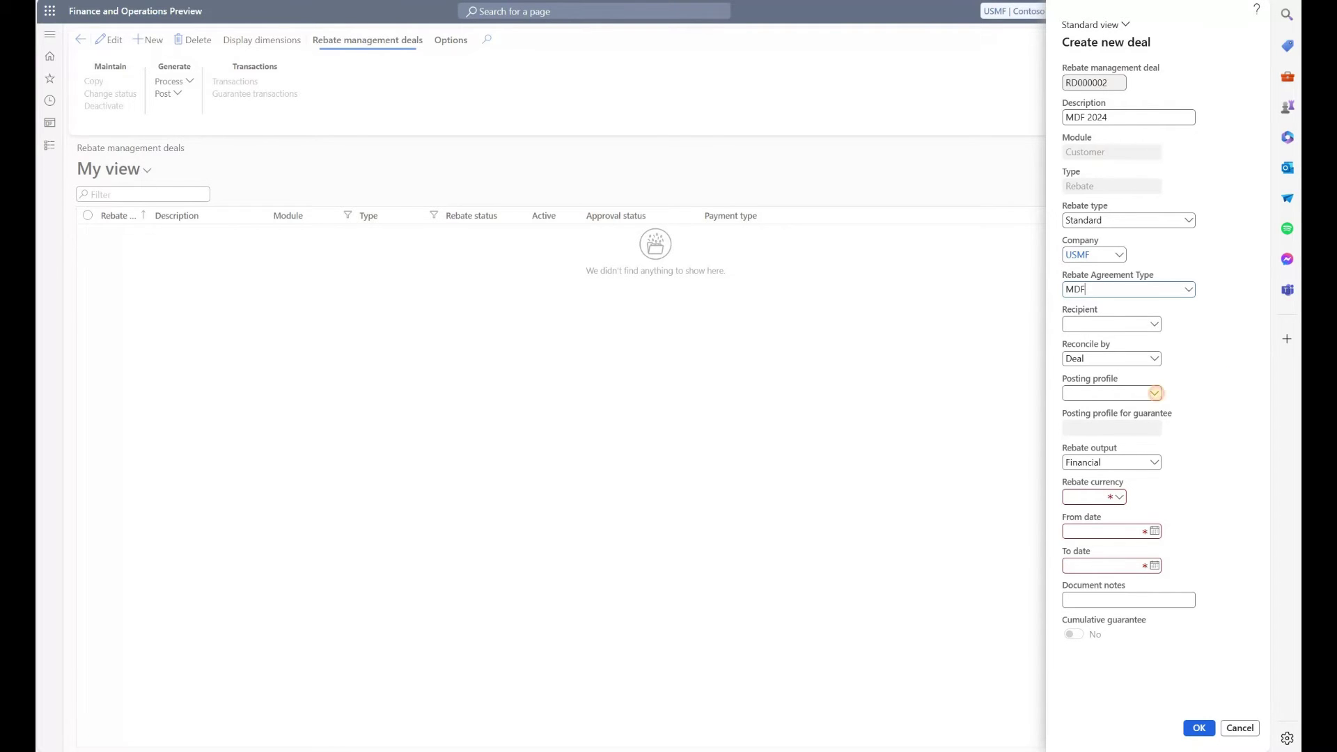
# Set Deductions posting profile, USD currency and 1/1/2024 start date, create the deal, and open it.
pyautogui.click(1154, 394)
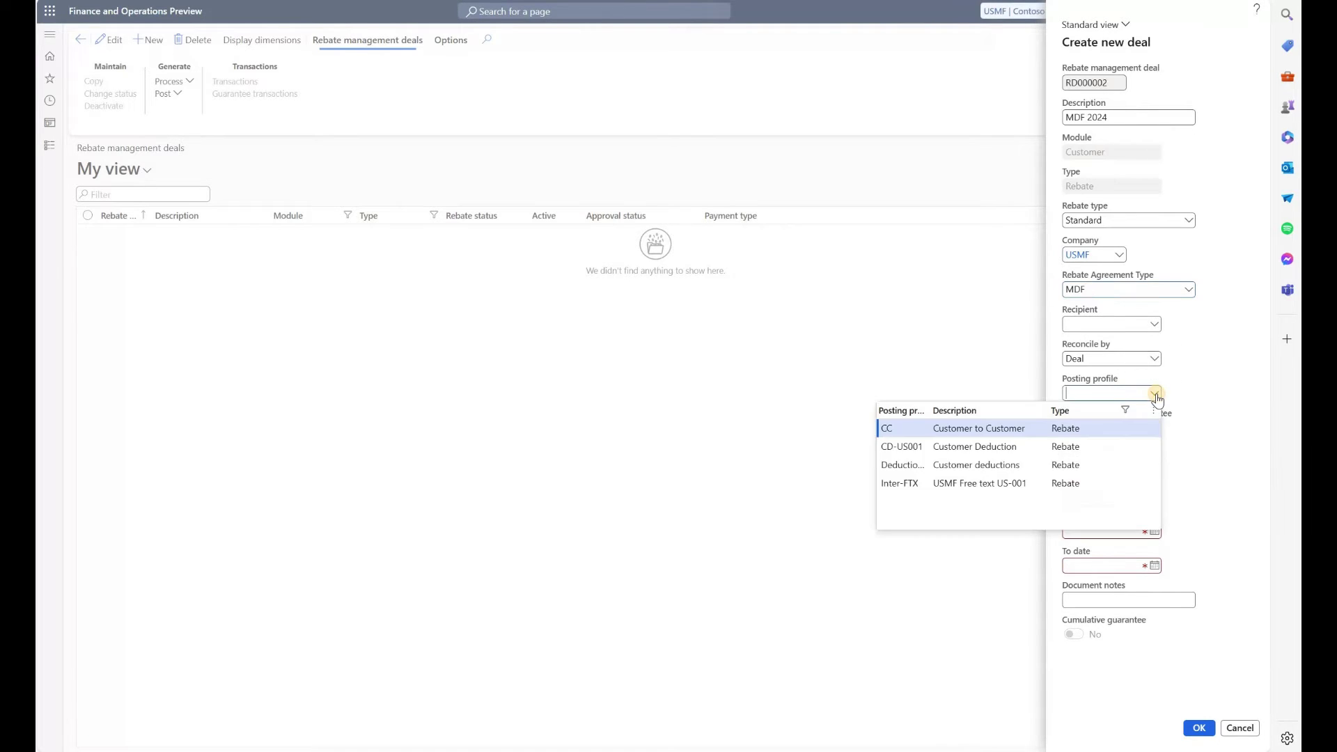
pyautogui.click(1092, 464)
pyautogui.click(1100, 464)
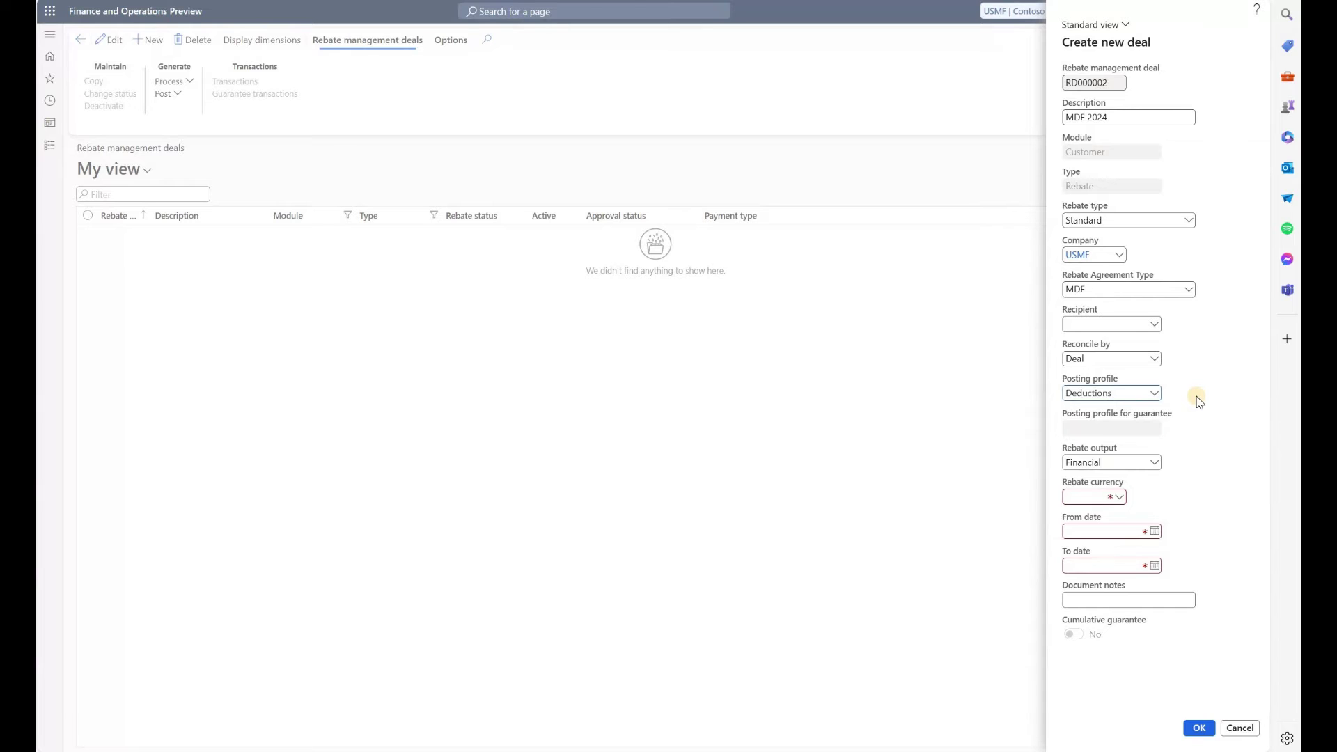
pyautogui.click(1086, 497)
pyautogui.write('USD')
pyautogui.click(1154, 530)
pyautogui.write('1/1/2024')
pyautogui.press('Tab')
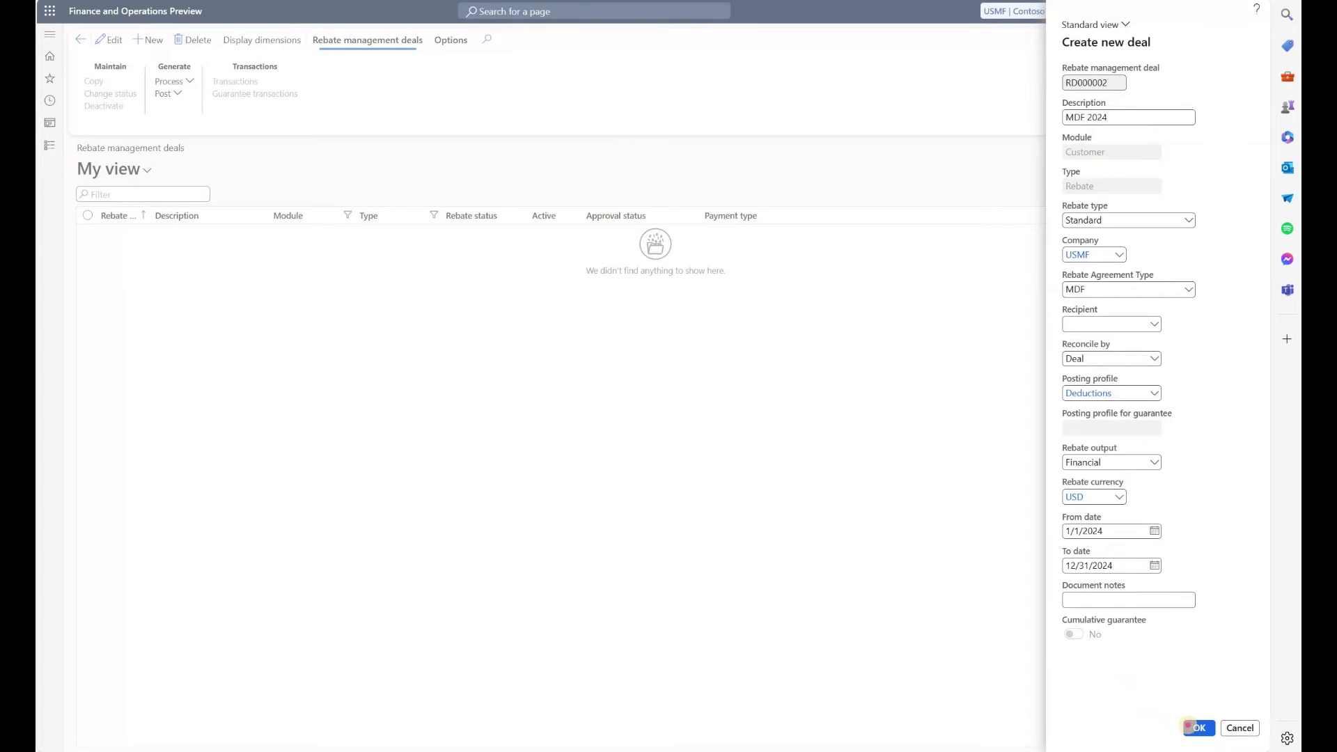
pyautogui.click(1198, 728)
pyautogui.click(135, 234)
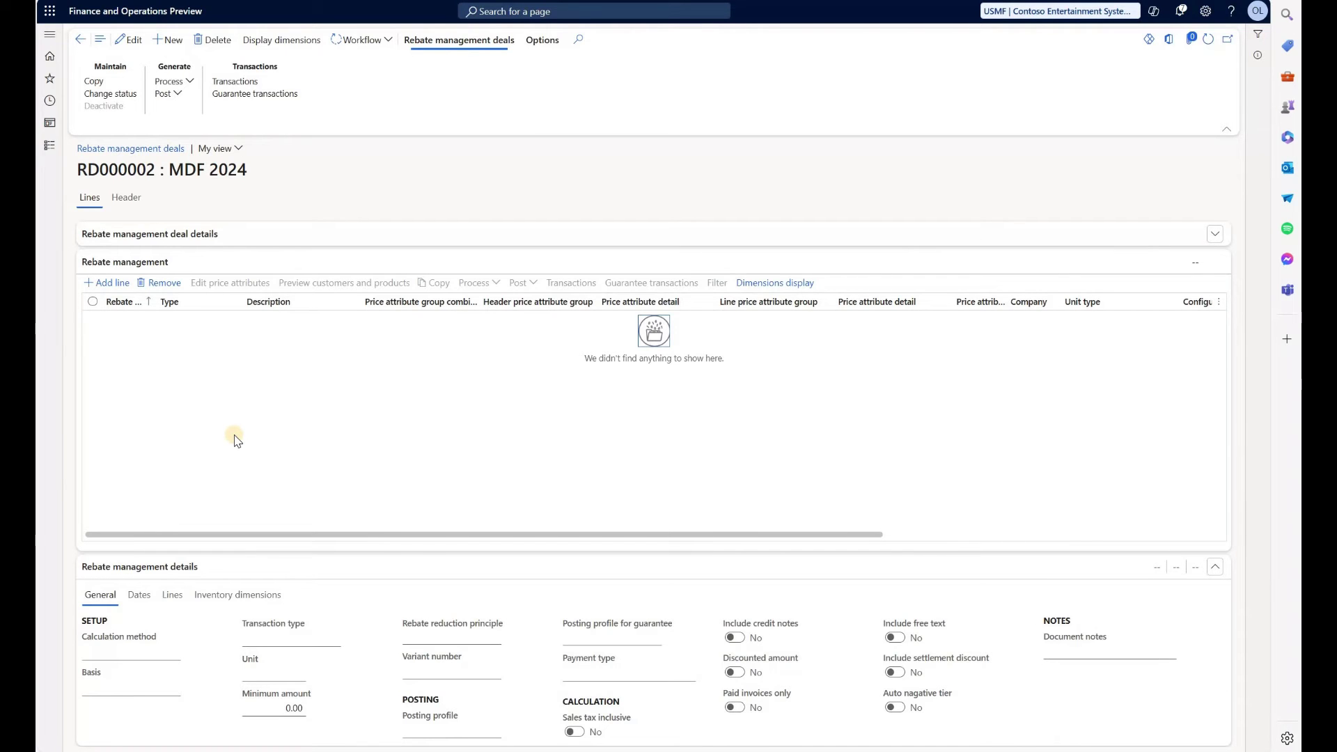
# Add rebate line RL000003 using the Customer-All combination with its MDF condition set to Yes.
pyautogui.click(112, 284)
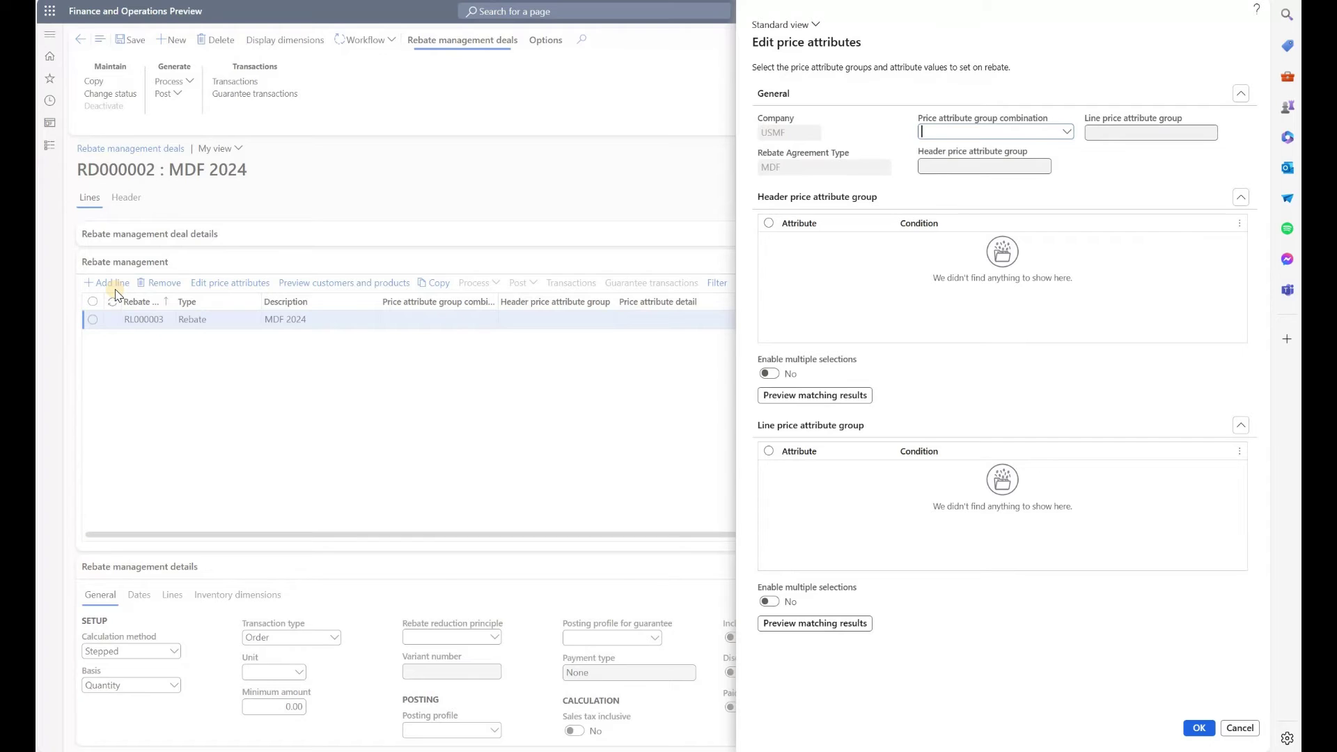
pyautogui.click(1066, 132)
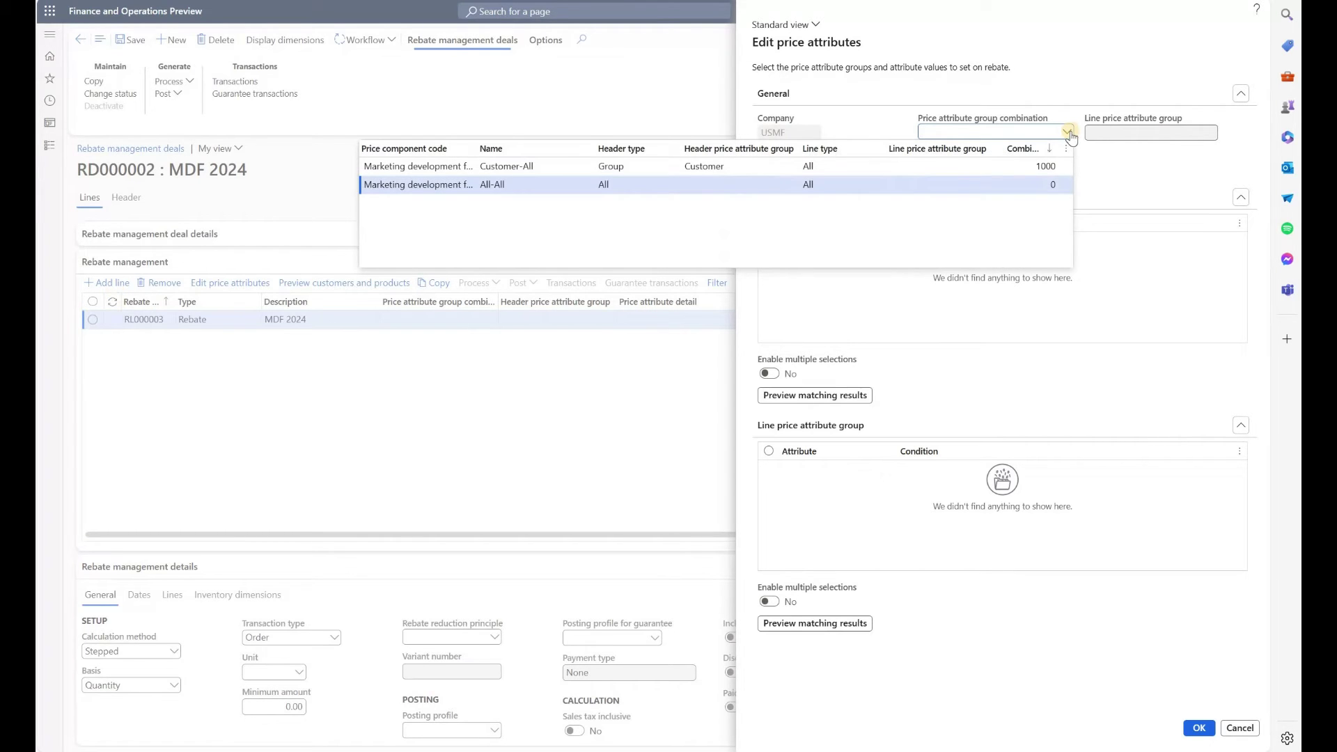
pyautogui.click(547, 165)
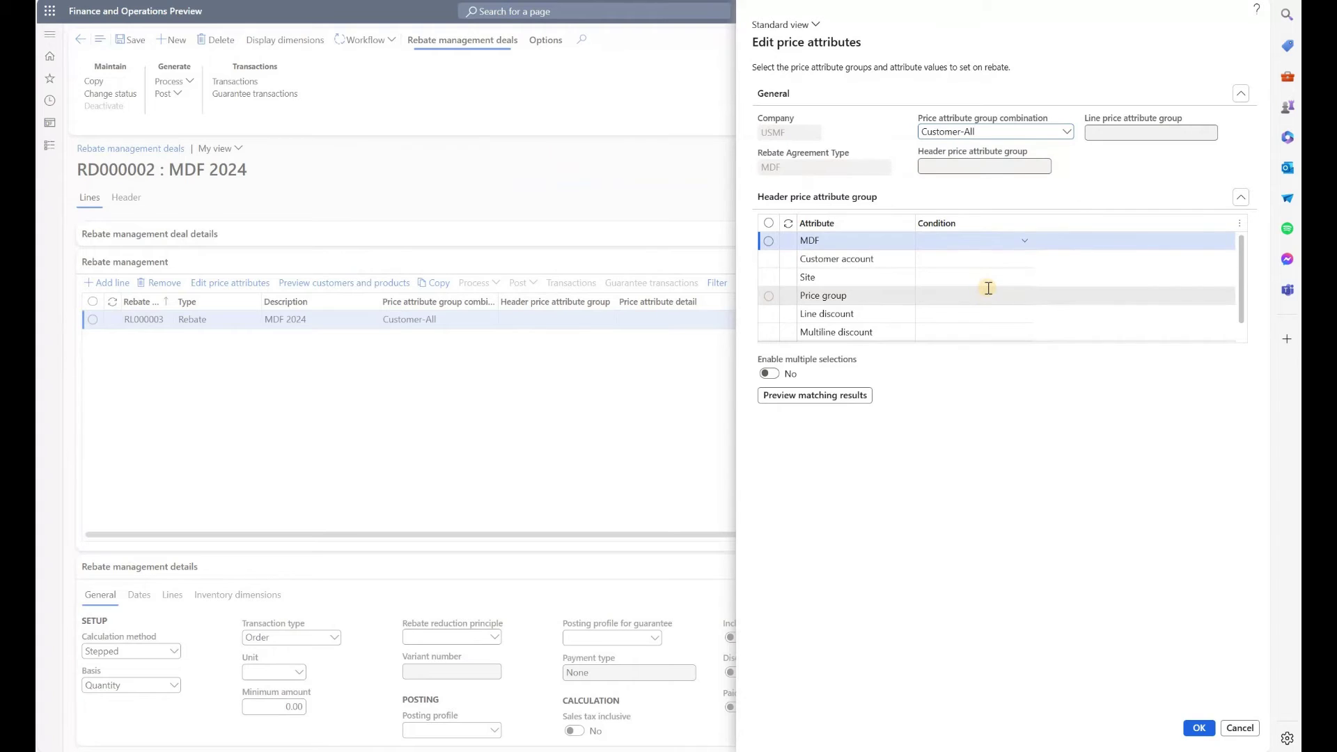
pyautogui.click(1025, 243)
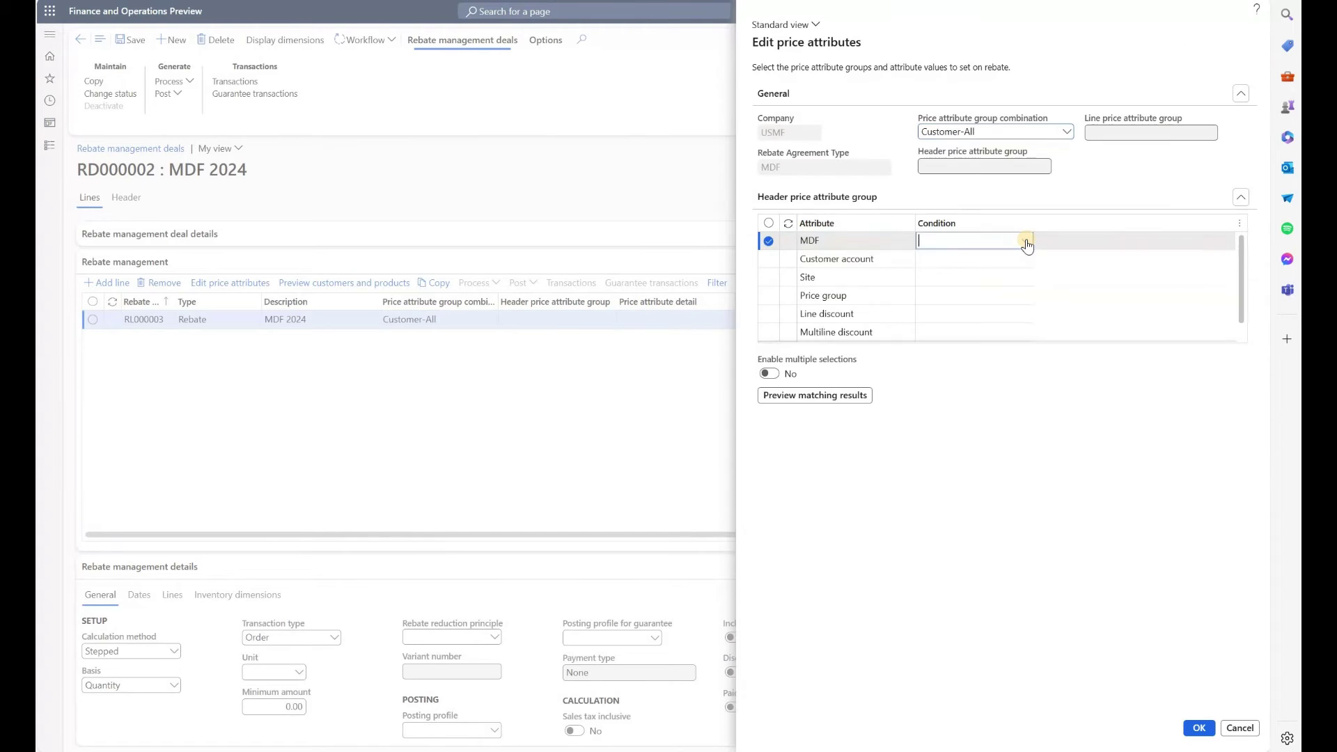
pyautogui.click(992, 276)
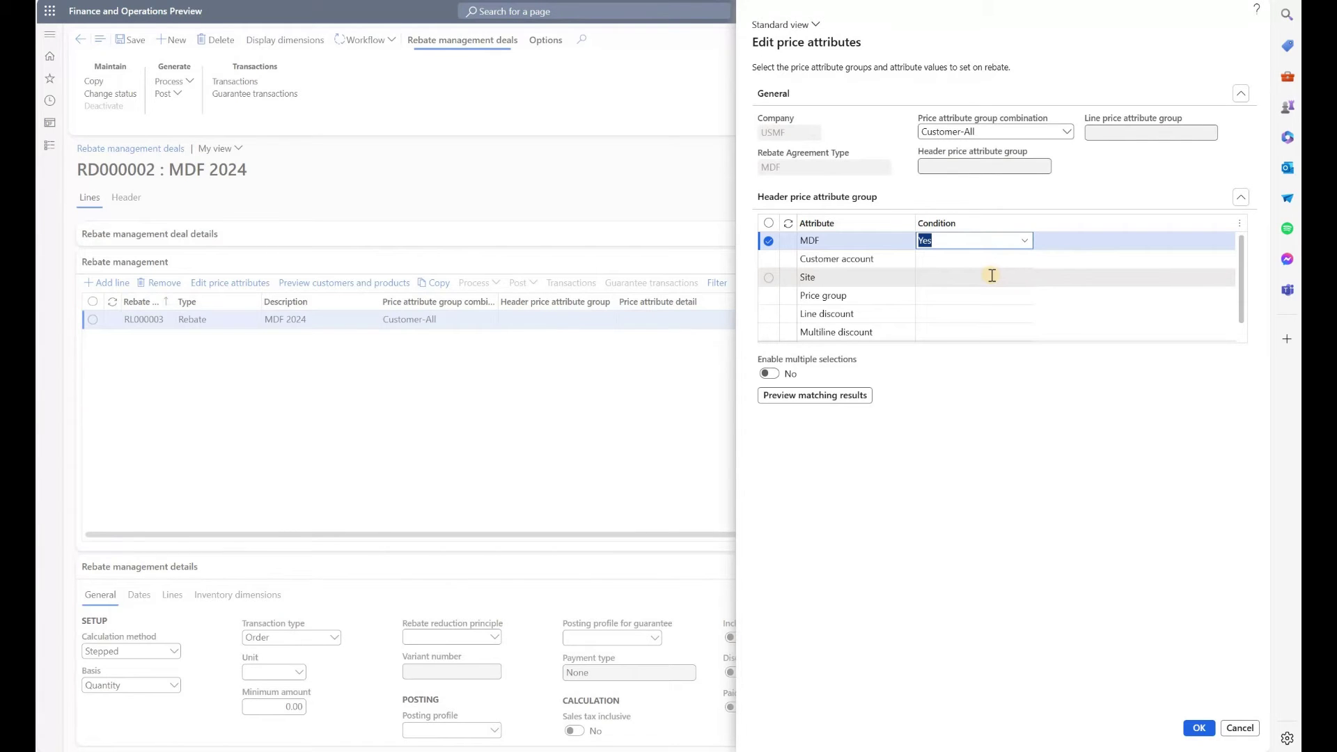
# Preview the customers that match the Customer group and MDF: Yes price attributes.
pyautogui.click(829, 396)
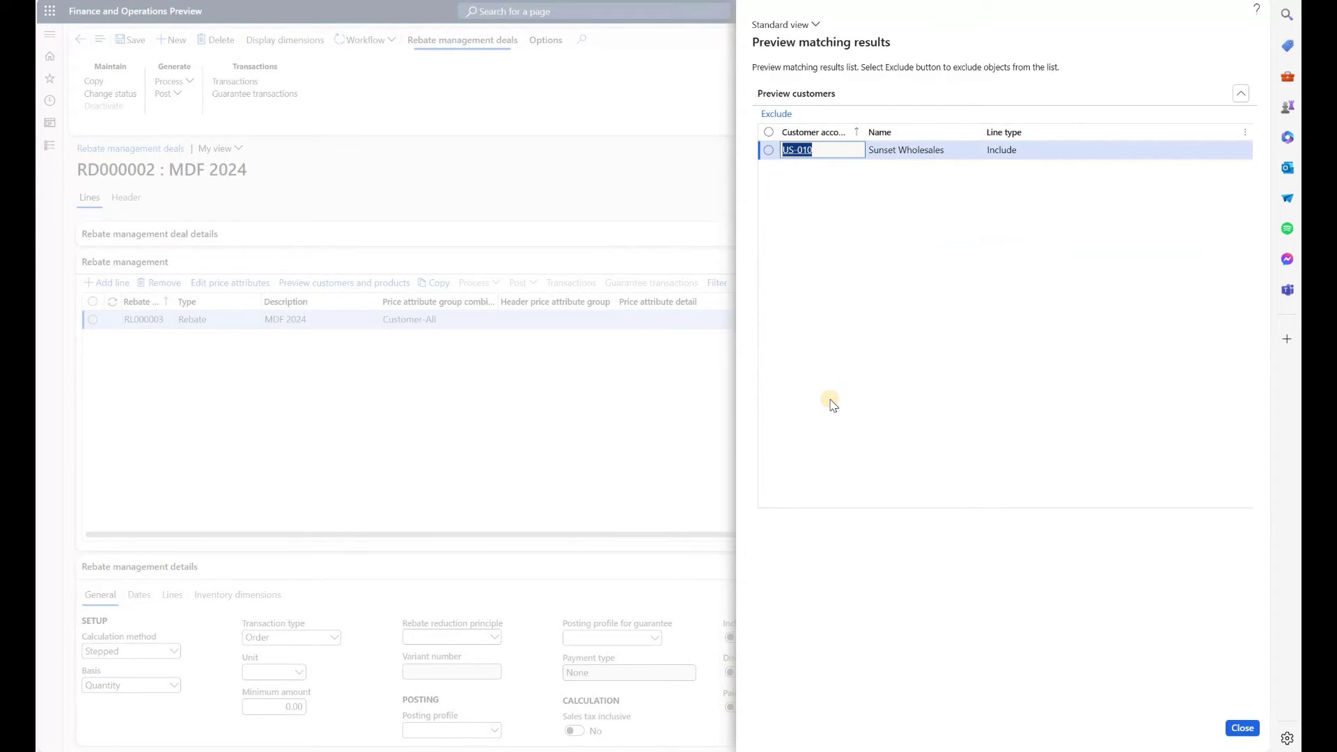
pyautogui.click(1242, 727)
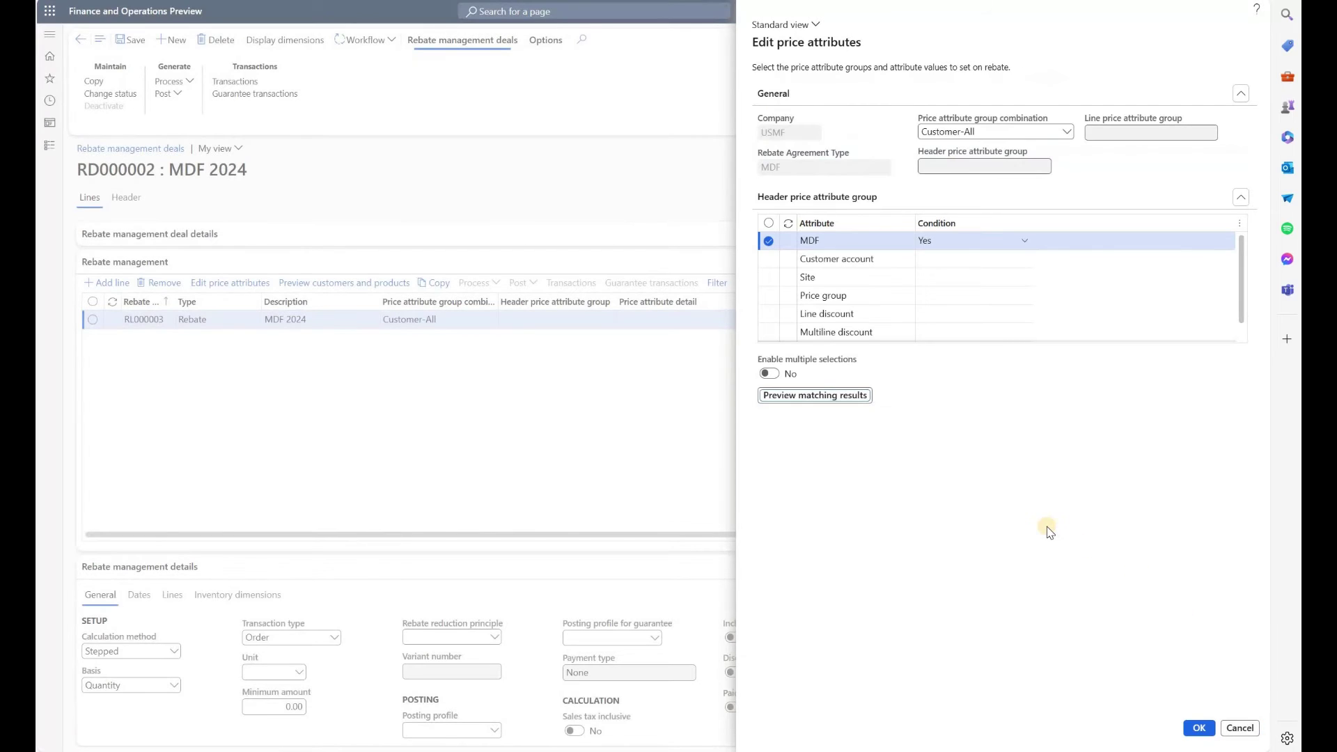
pyautogui.press('Return')
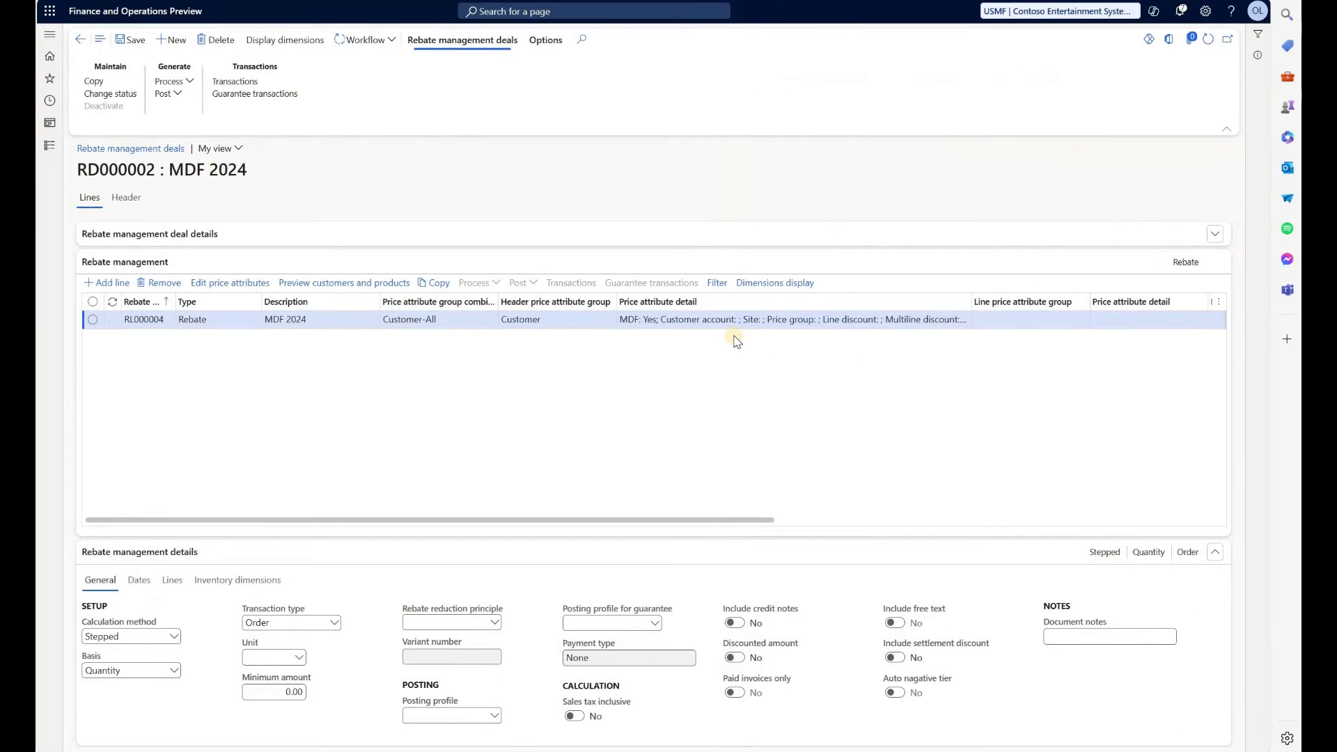
pyautogui.click(631, 321)
pyautogui.click(637, 363)
# Add a 1/1/2024–12/31/2024 date row that cumulates per 1 month and claims per 1 month.
pyautogui.click(172, 635)
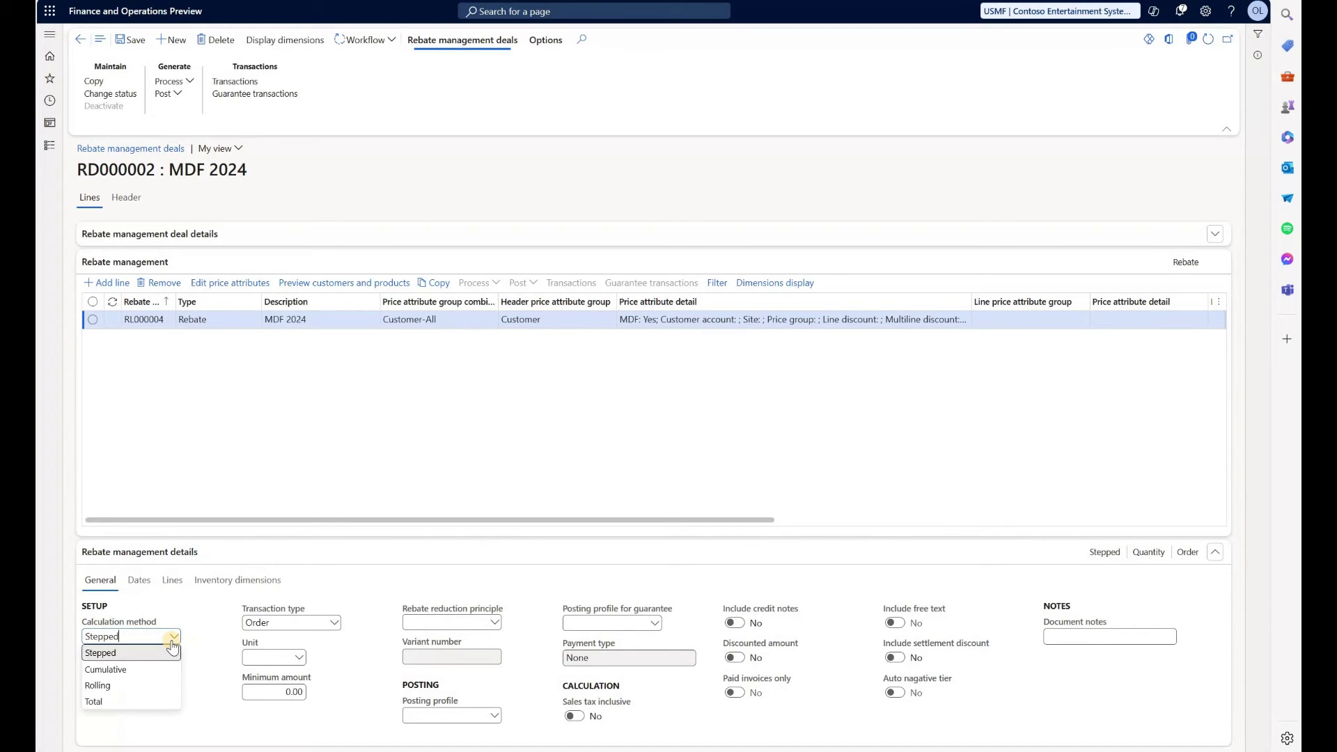
pyautogui.click(138, 580)
pyautogui.click(106, 610)
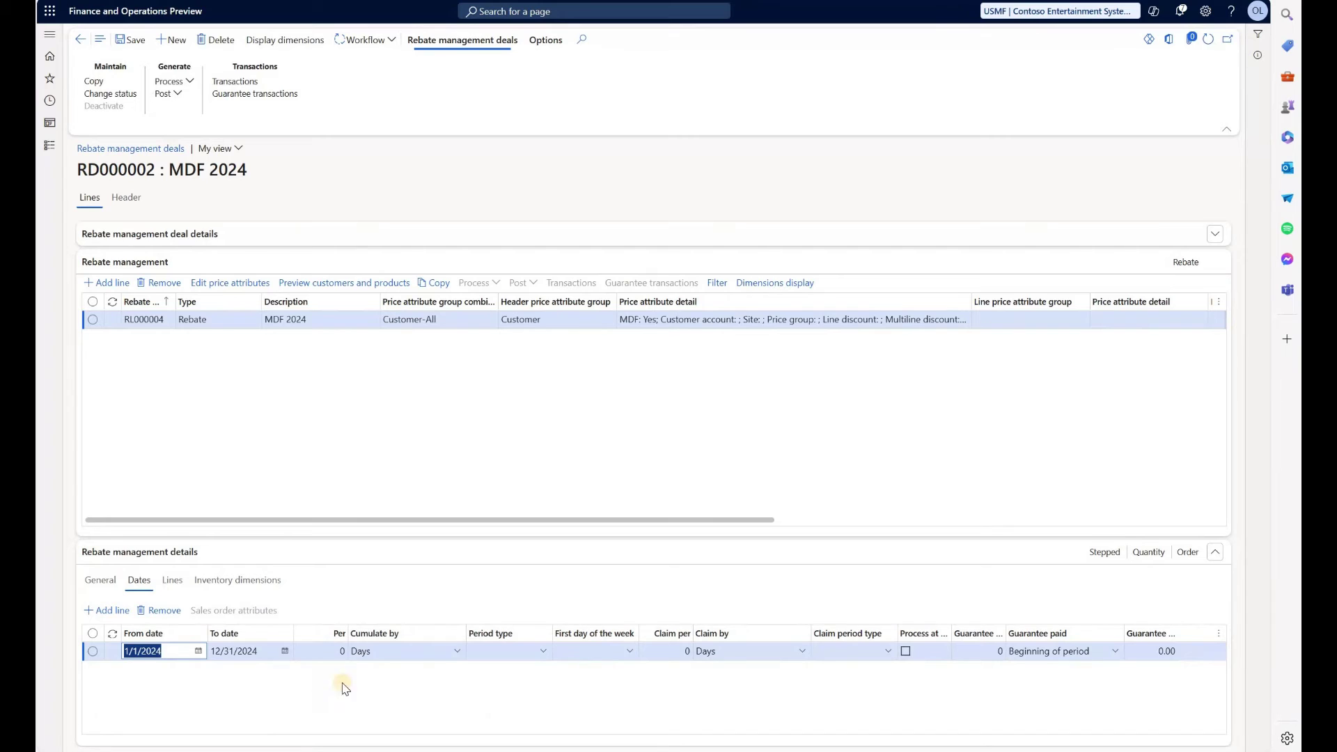
pyautogui.press('Tab')
pyautogui.press('Tab')
pyautogui.write('1')
pyautogui.click(457, 651)
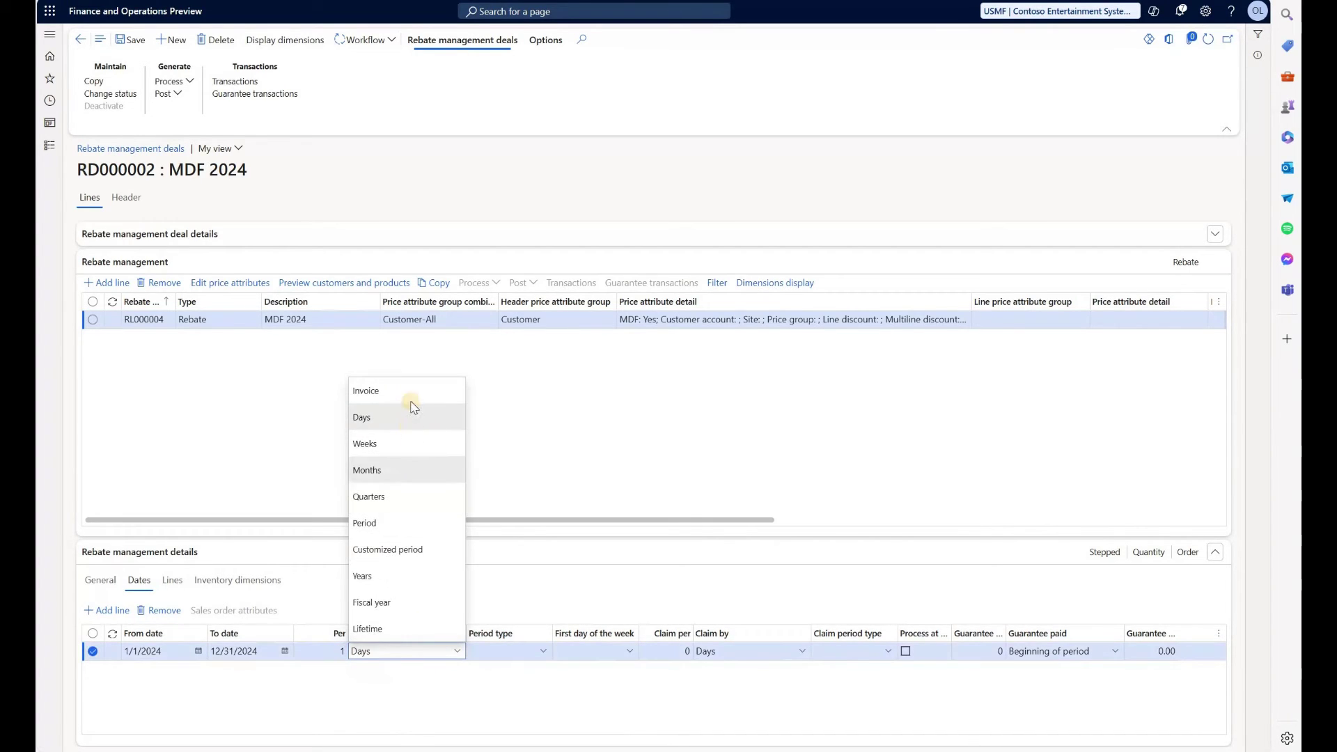
pyautogui.click(411, 469)
pyautogui.press('Tab')
pyautogui.write('1')
pyautogui.click(799, 655)
pyautogui.click(759, 469)
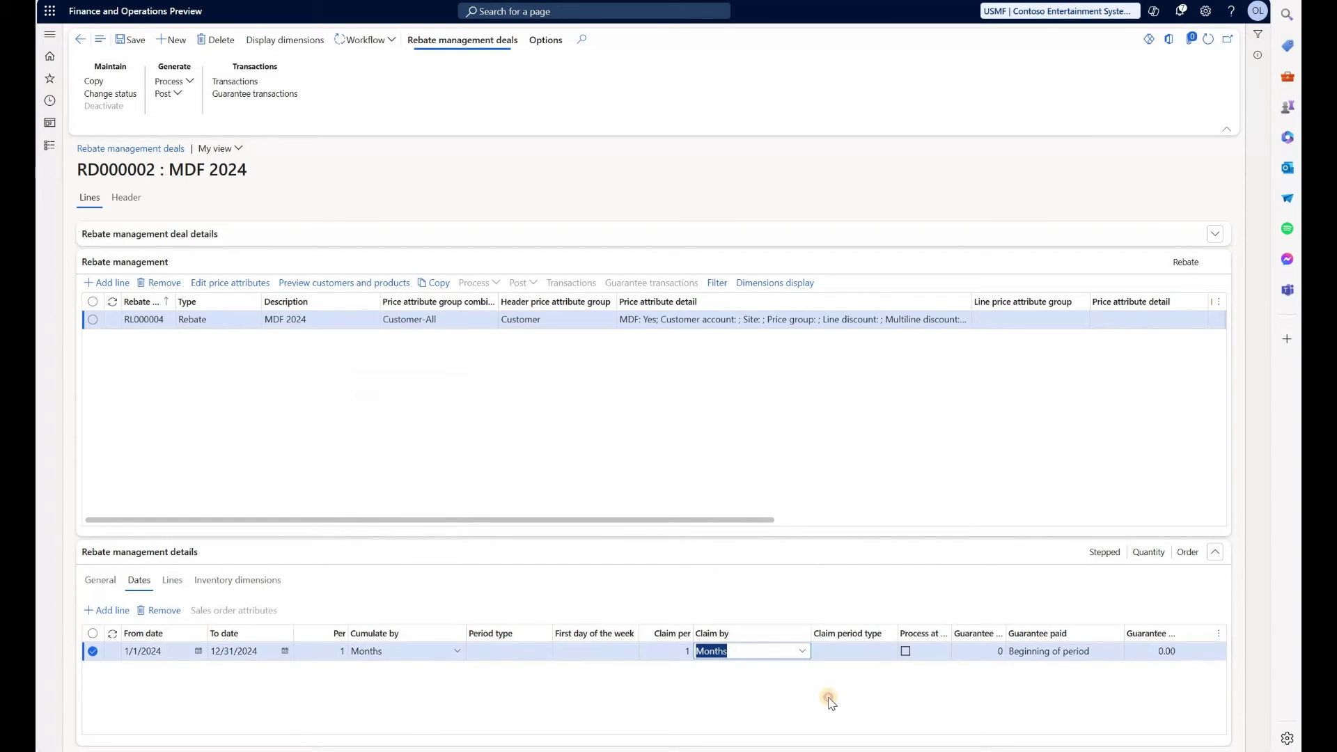
# Add a 1.00 Percentage off calculation tier to rebate line RL000004, then view the deal header.
pyautogui.click(172, 580)
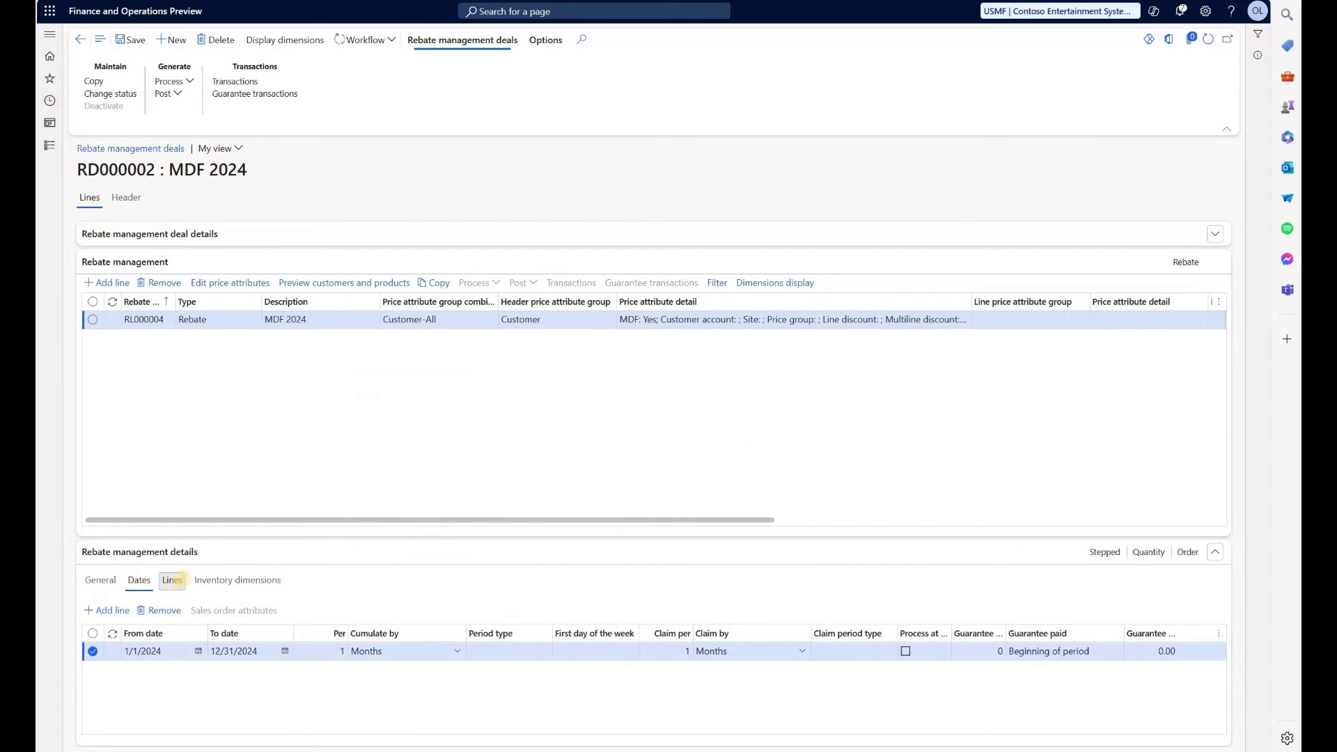
pyautogui.click(93, 611)
pyautogui.click(328, 650)
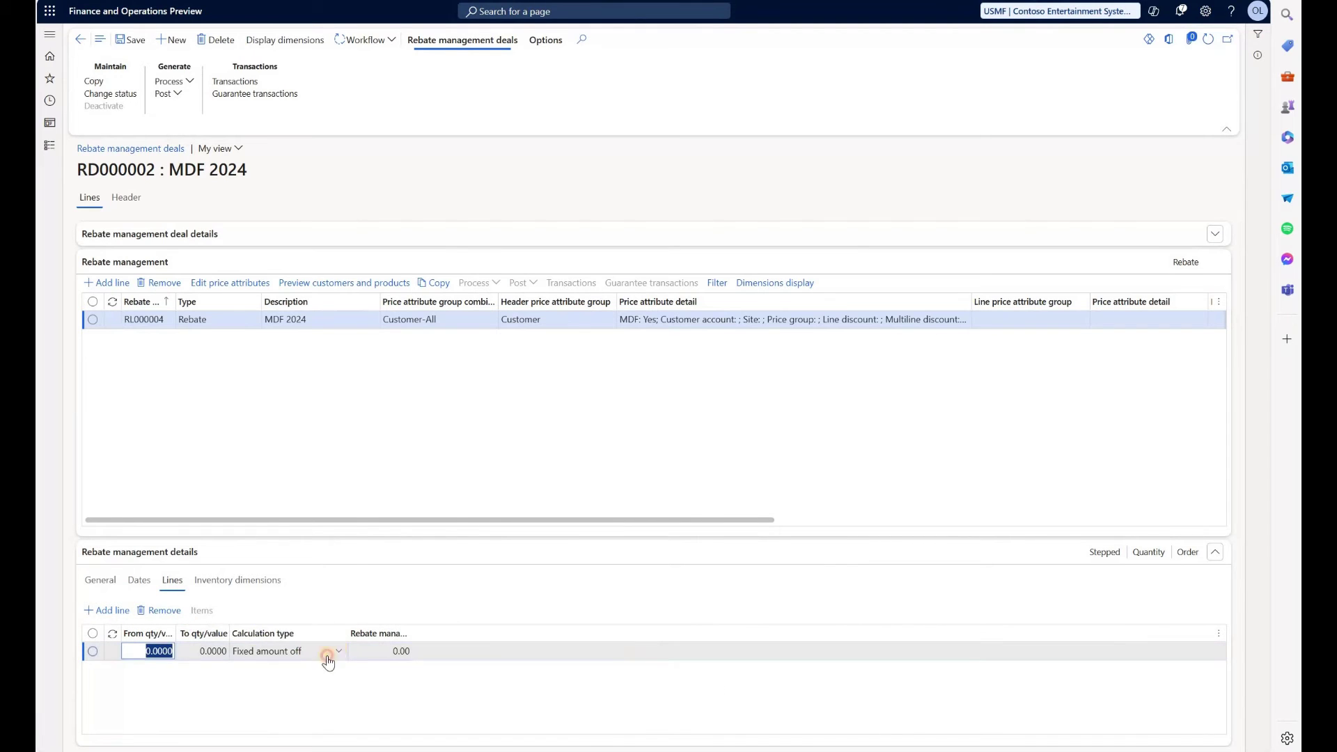
pyautogui.click(387, 651)
pyautogui.write('1')
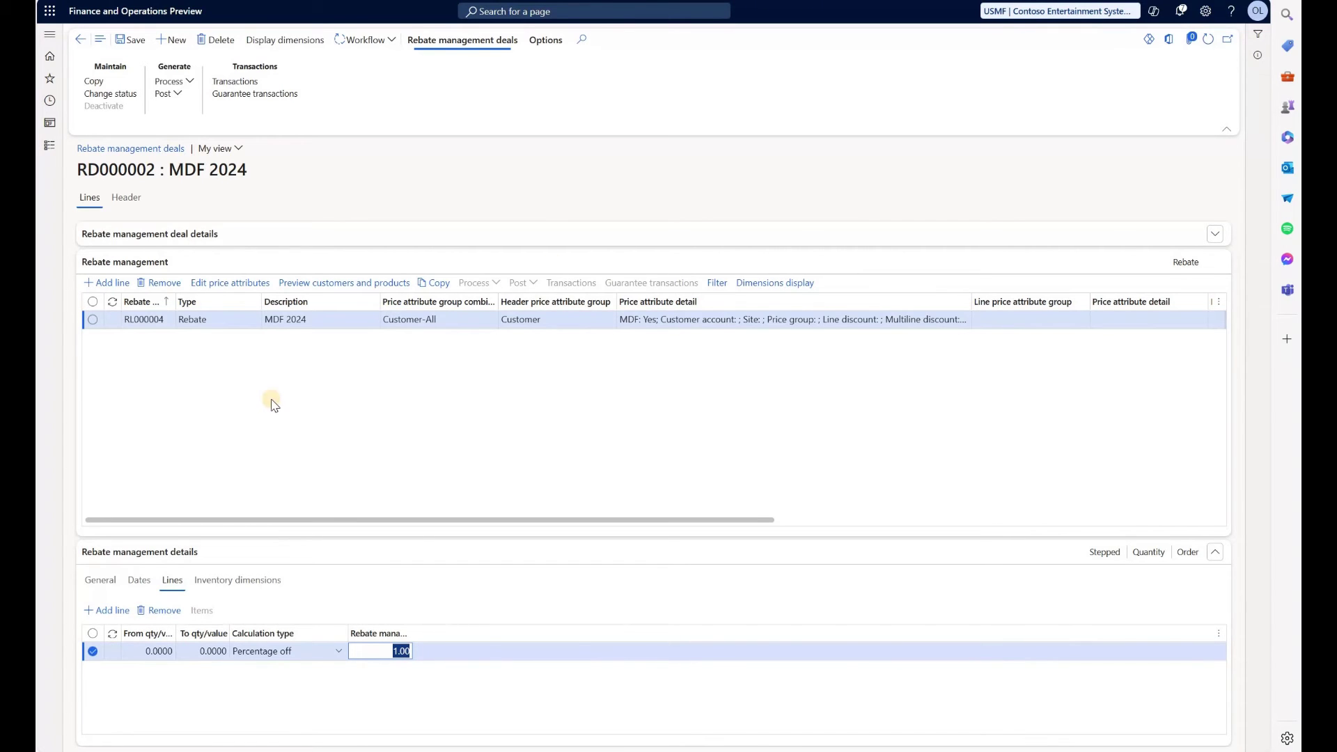
pyautogui.click(117, 199)
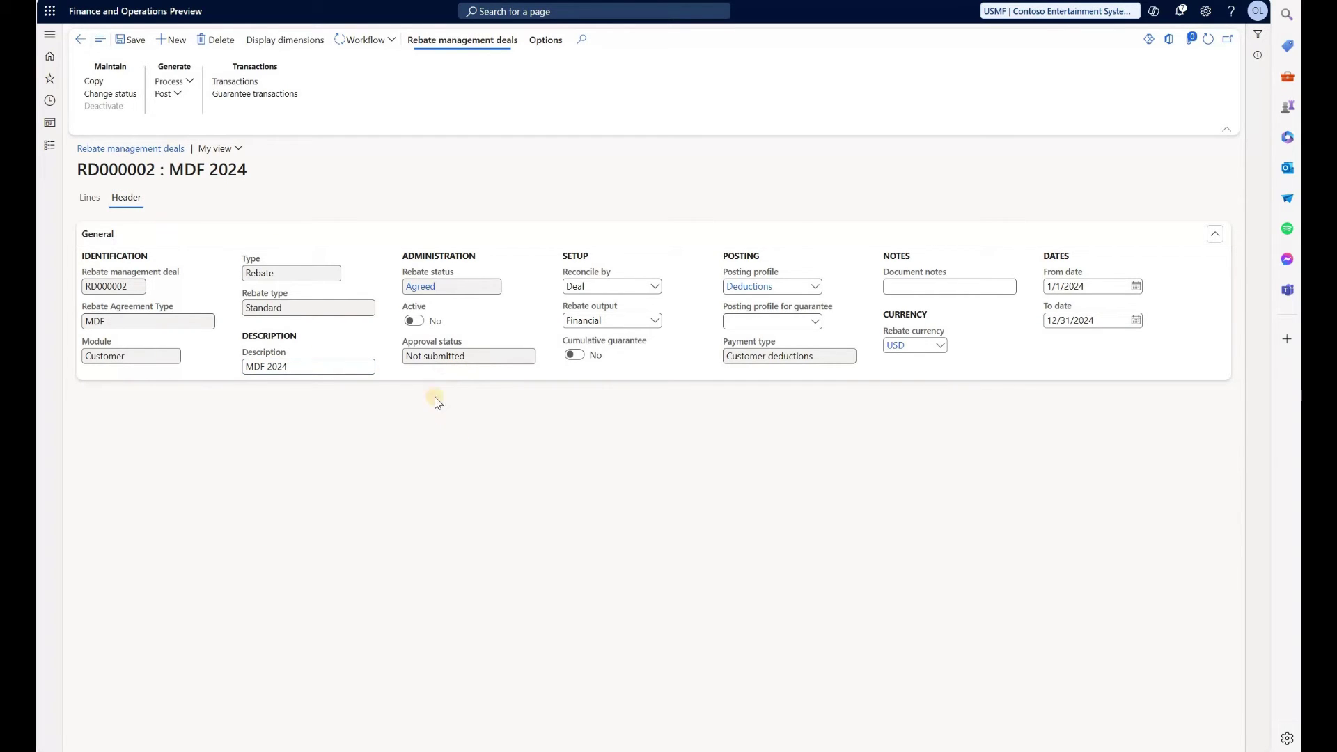
# Change the MDF 2024 deal's rebate status to Completed.
pyautogui.click(119, 94)
pyautogui.click(1170, 112)
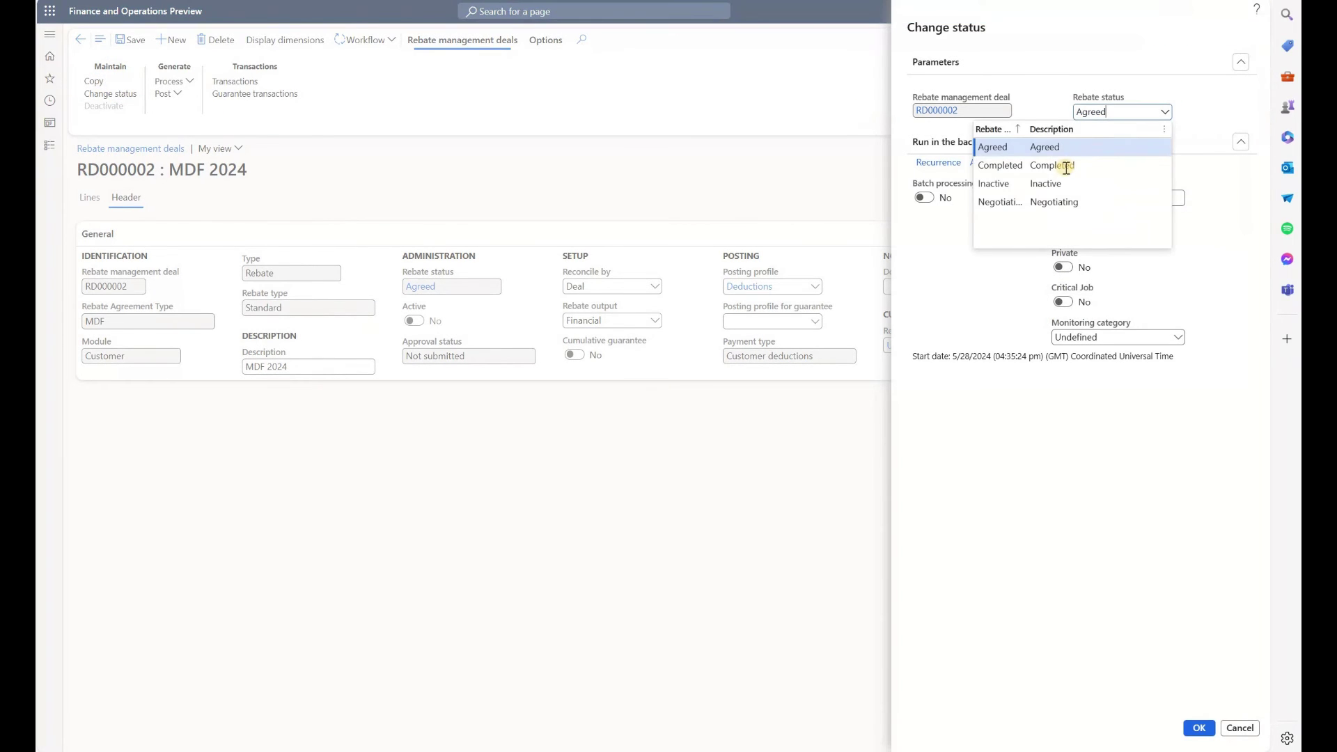
pyautogui.click(1065, 165)
pyautogui.click(1197, 728)
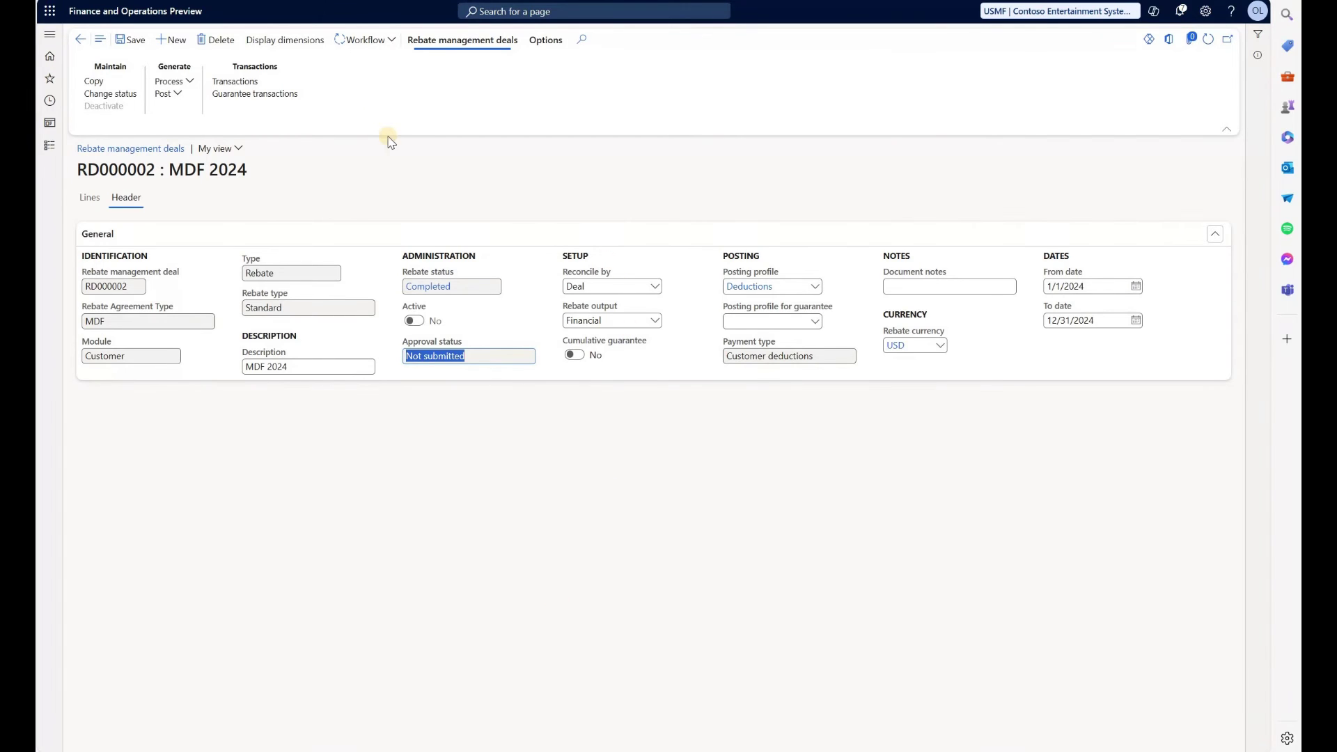
# Submit the MDF 2024 deal through workflow for approval.
pyautogui.click(365, 40)
pyautogui.click(366, 61)
pyautogui.click(1192, 727)
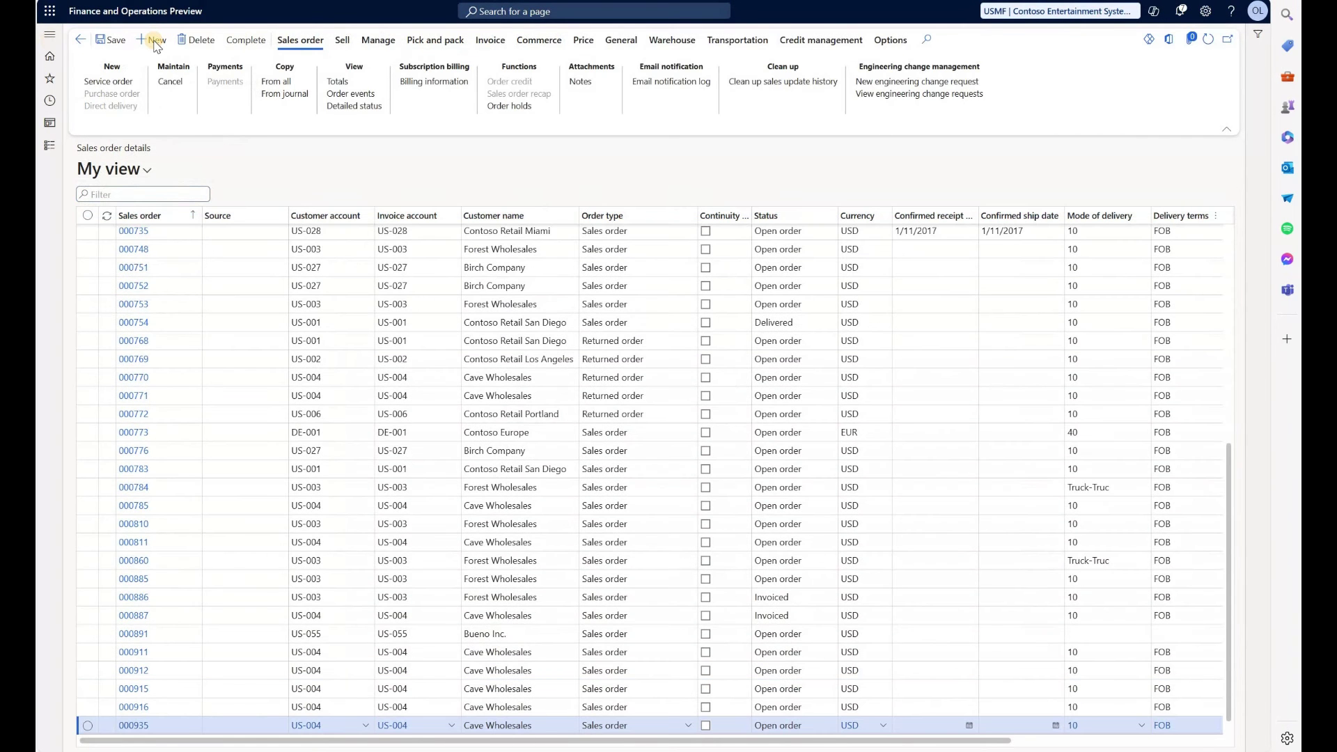
# Create a sales order with a line for item 210 (PC mouse) and show its price details.
pyautogui.click(155, 40)
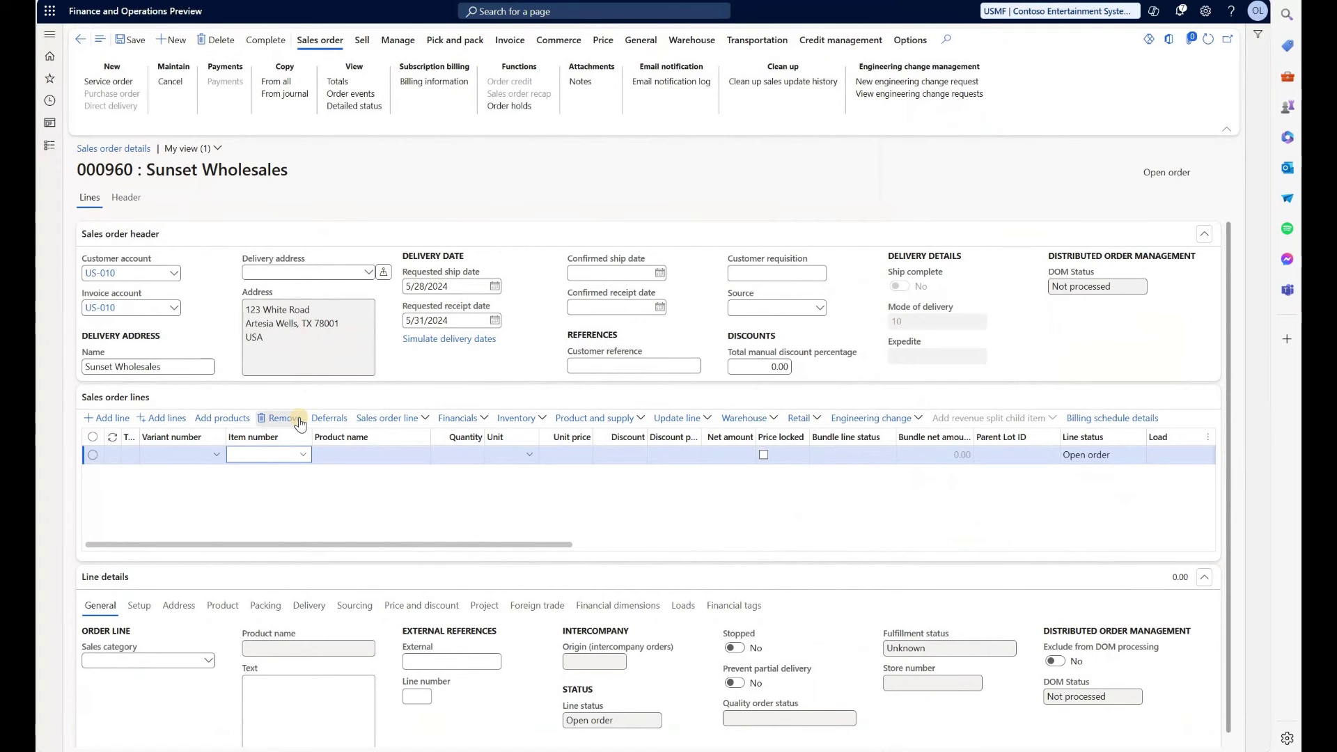
pyautogui.write('210')
pyautogui.press('Tab')
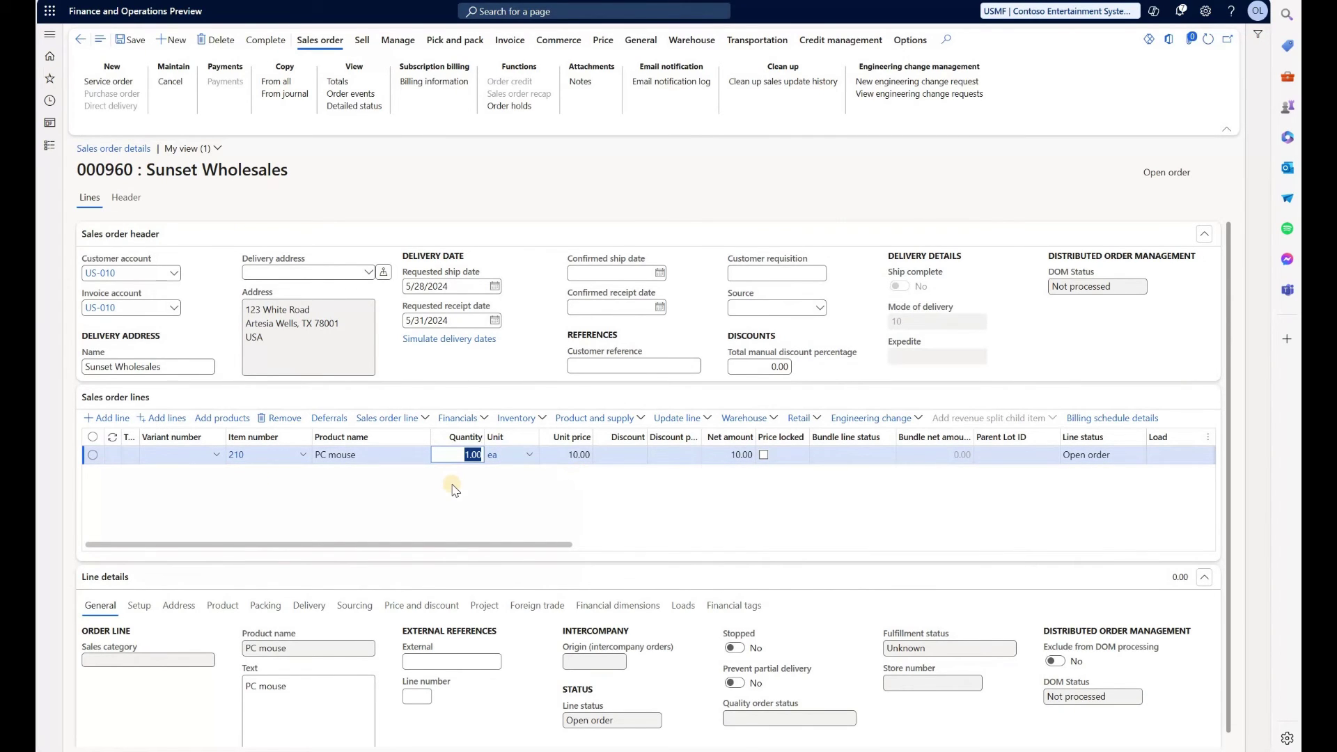
pyautogui.click(416, 422)
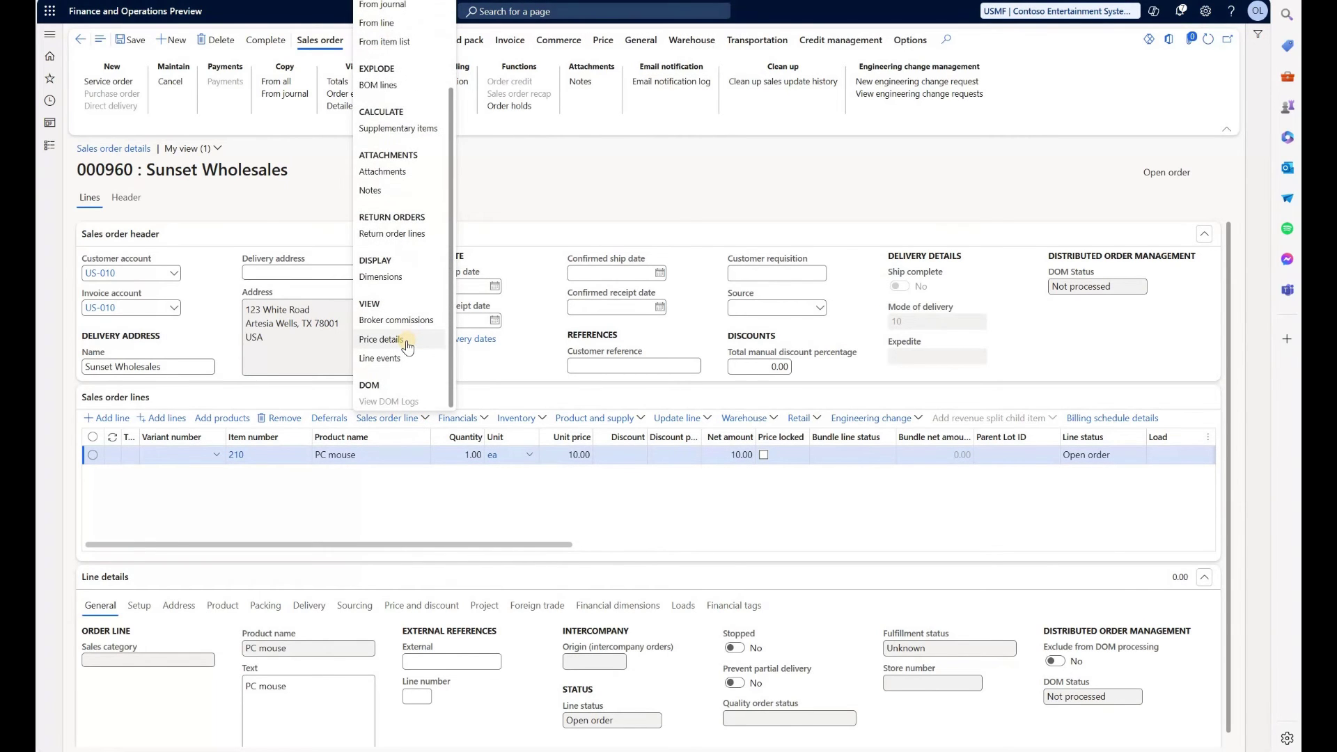
pyautogui.click(409, 346)
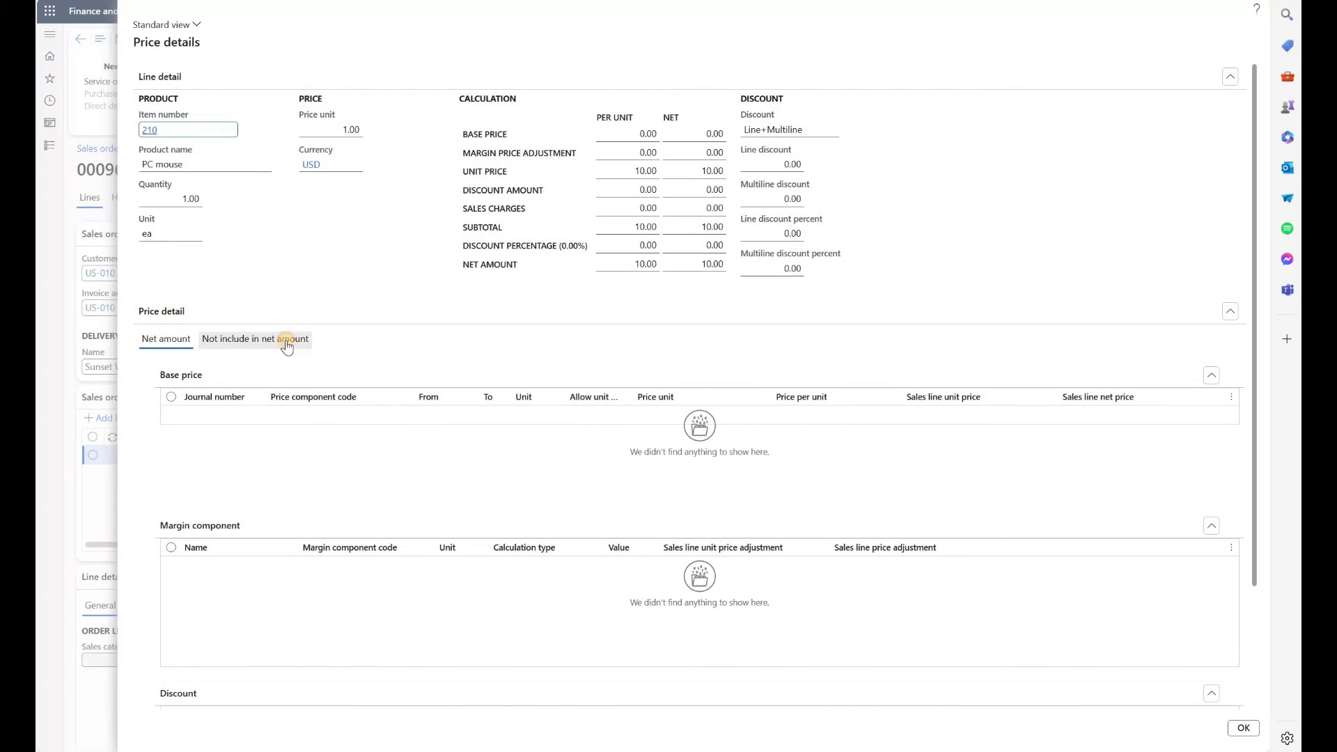
# Find the 0.10 Marketing development funds rebate among components excluded from the 10.00 net amount.
pyautogui.click(286, 345)
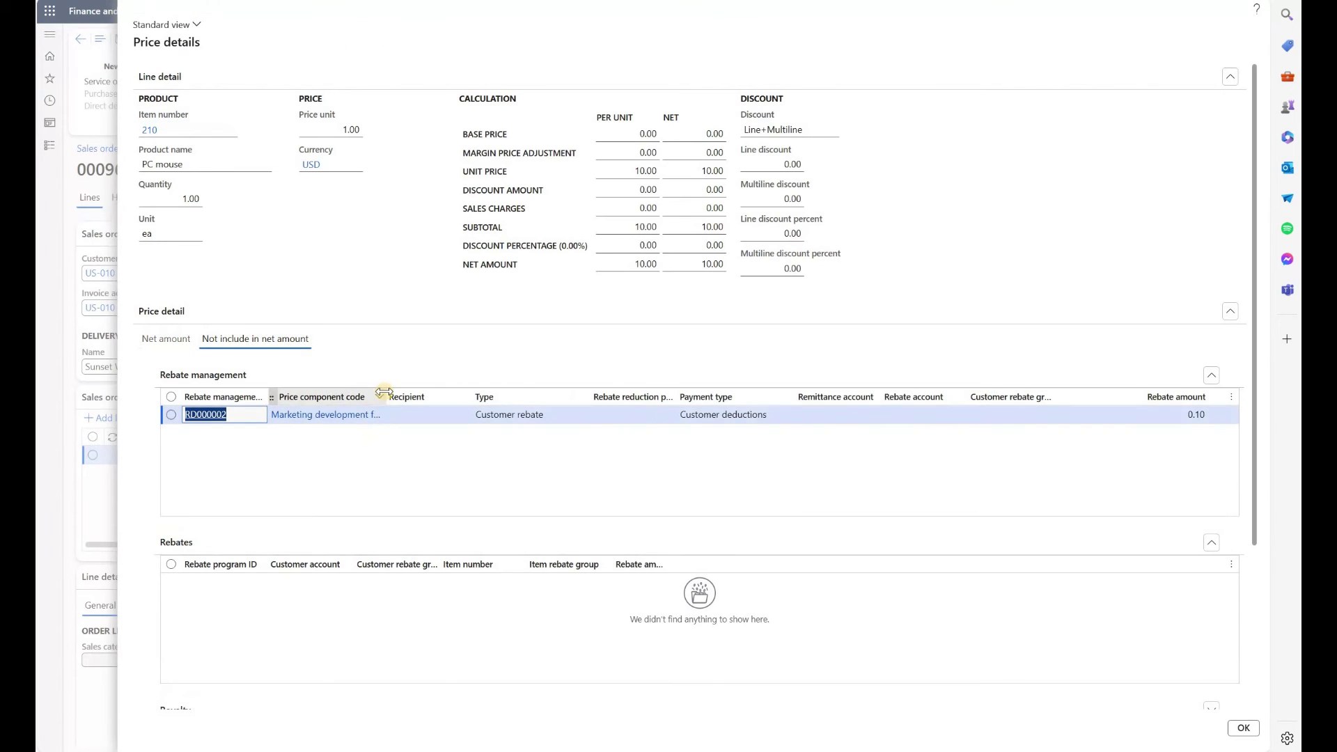
pyautogui.moveTo(383, 391); pyautogui.dragTo(469, 394)
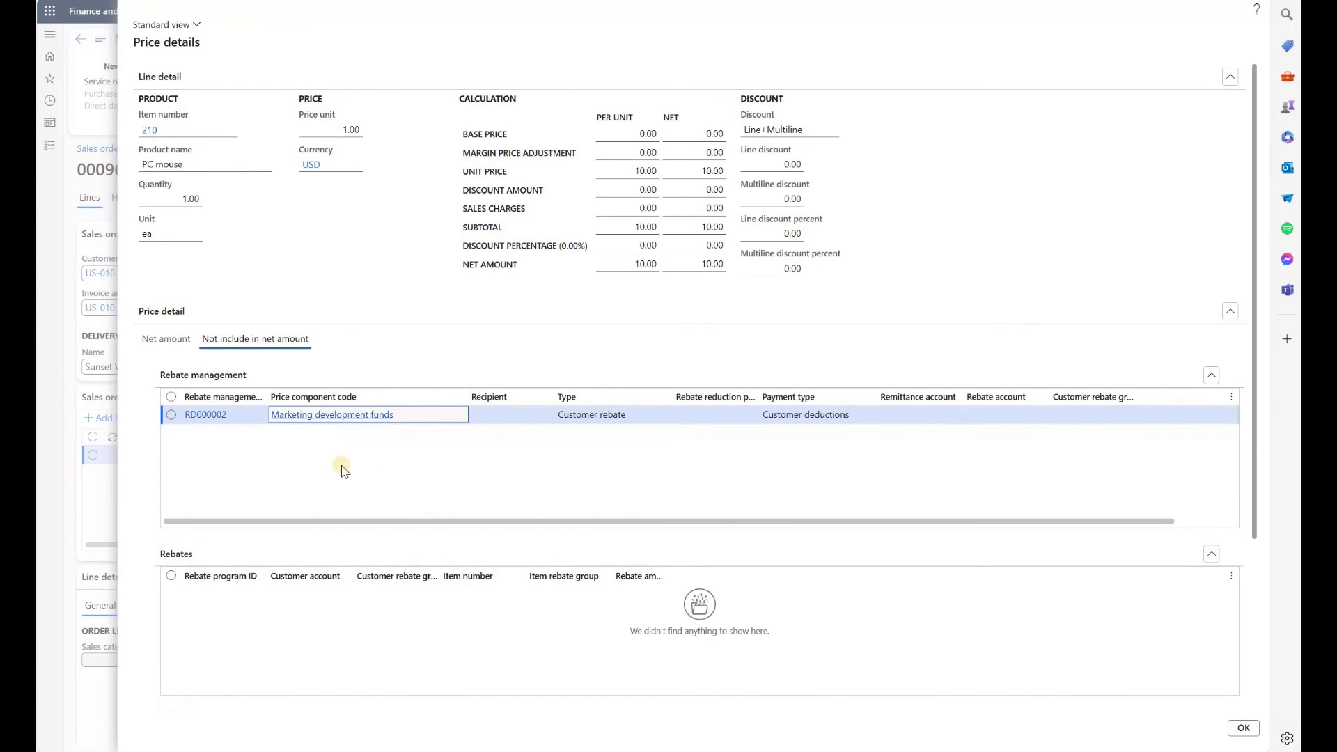
pyautogui.moveTo(418, 523); pyautogui.dragTo(1013, 504)
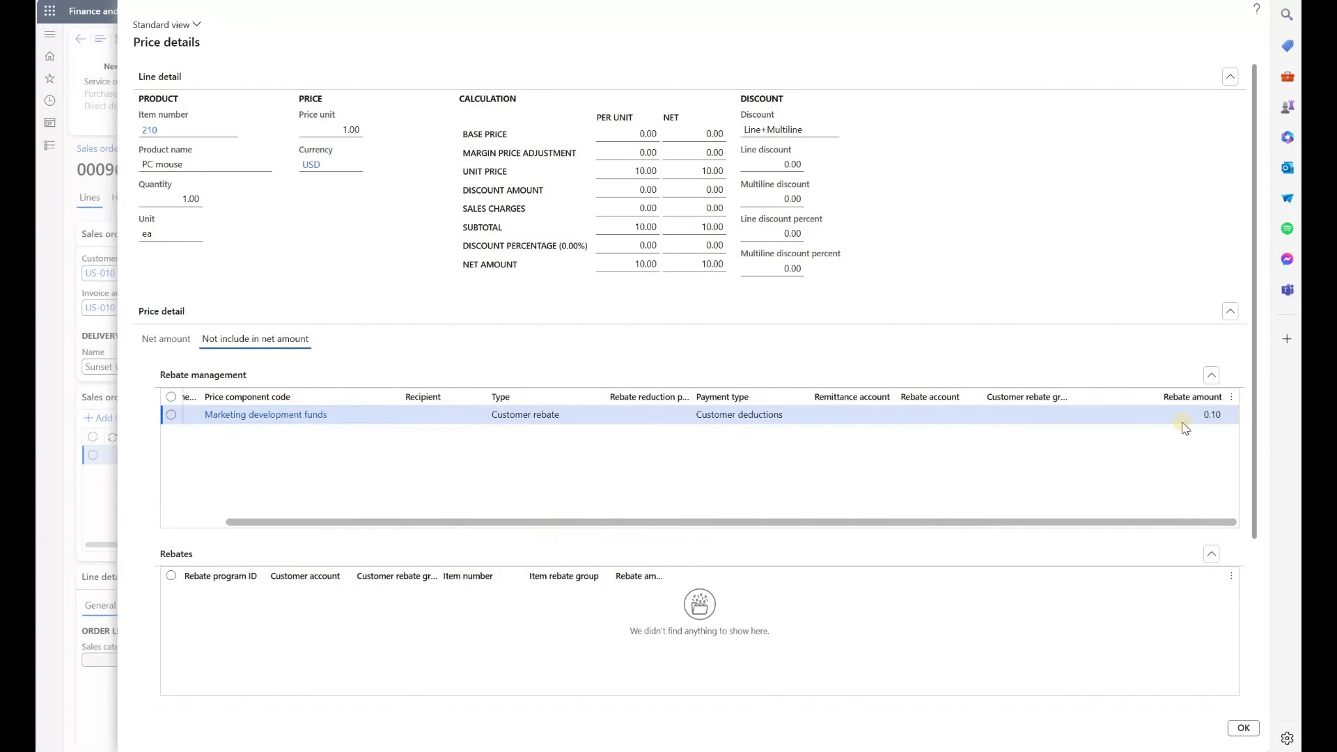
pyautogui.click(1212, 414)
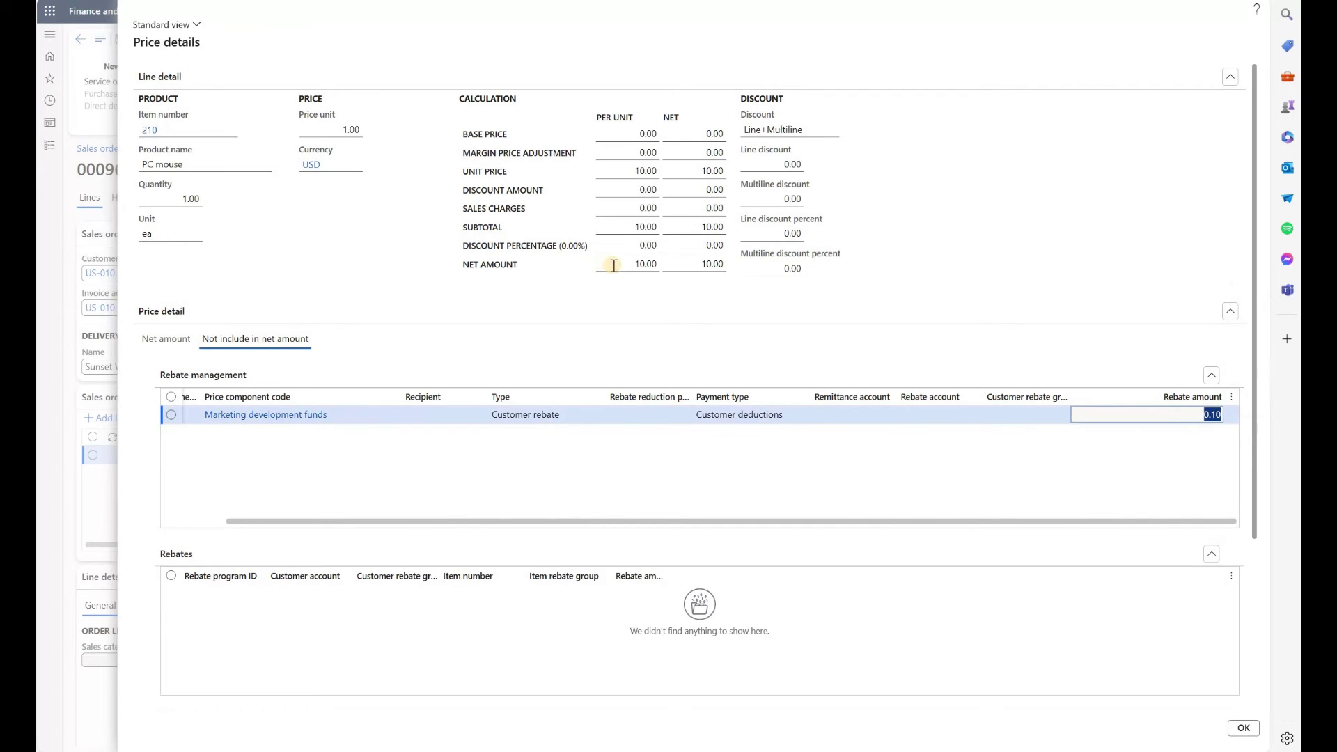
pyautogui.click(646, 264)
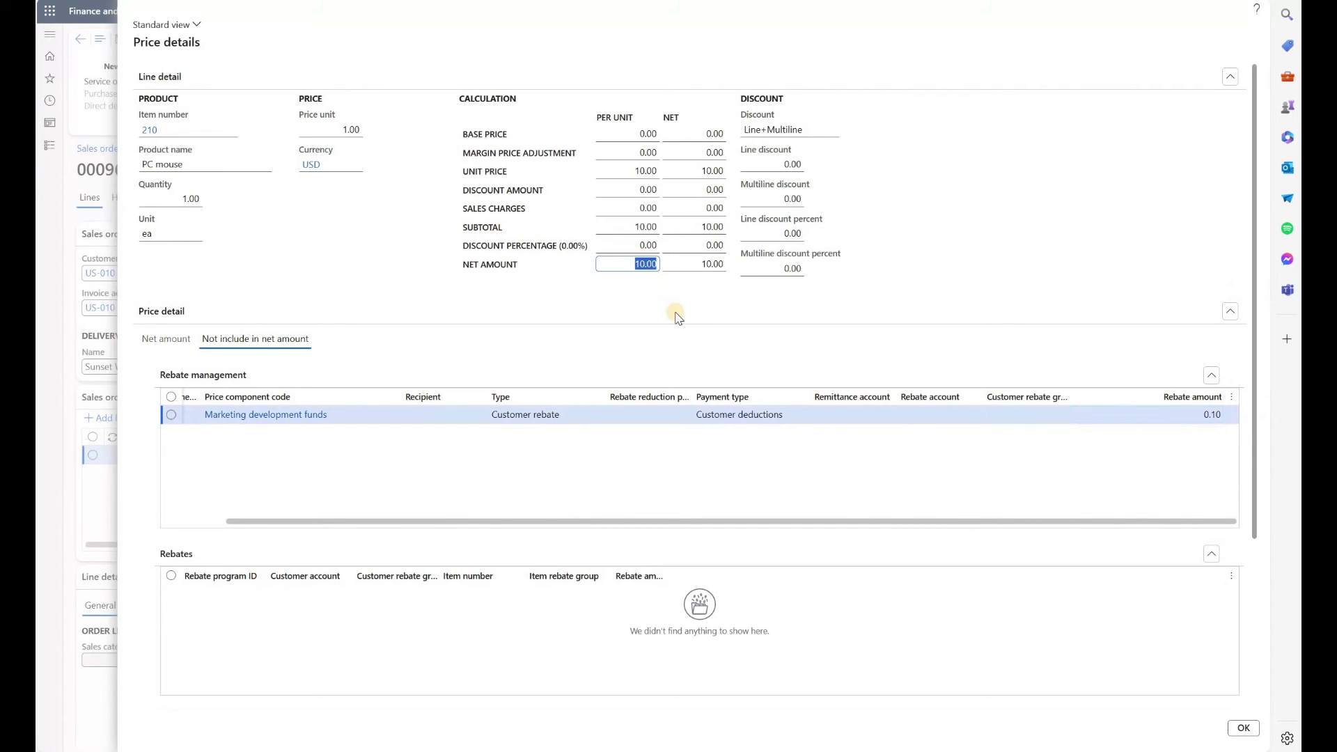
# Show the invoice journal totals for order 000960, listing the 11.26 USD invoice.
pyautogui.click(1243, 728)
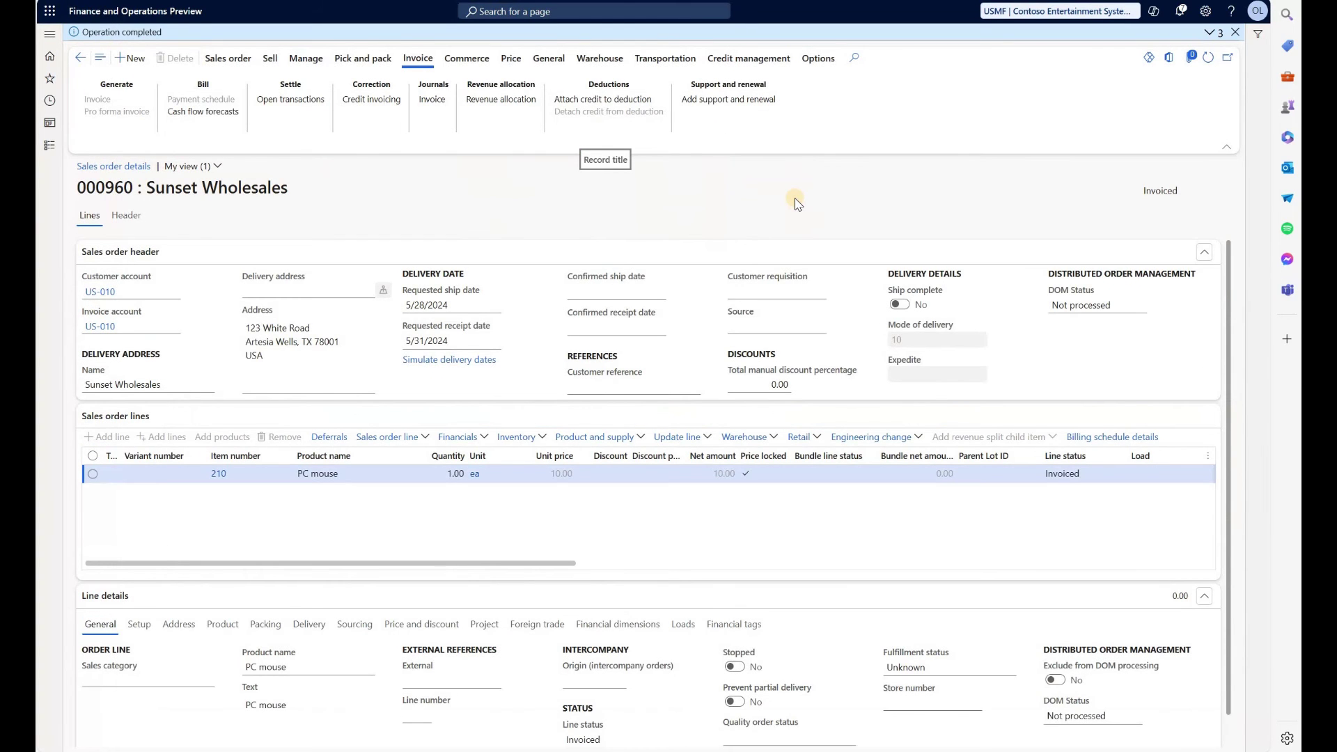
pyautogui.click(429, 102)
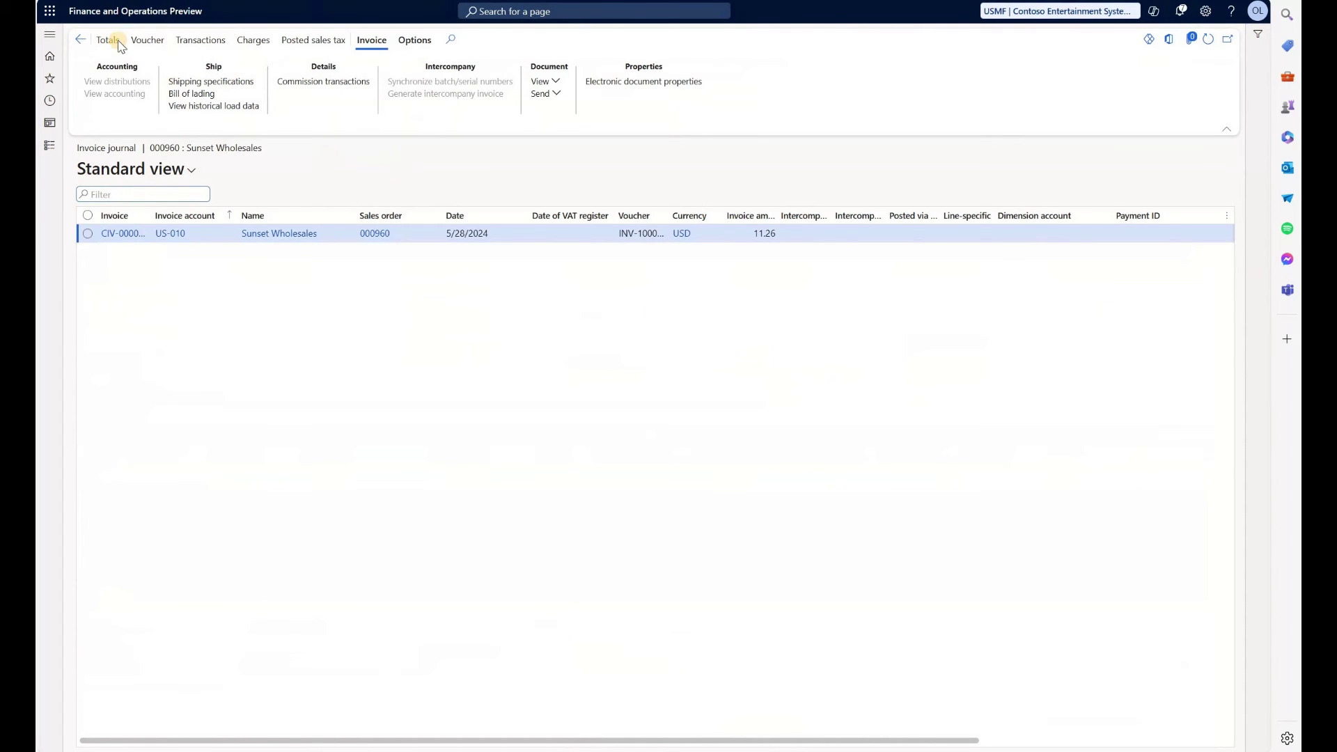
pyautogui.click(1026, 140)
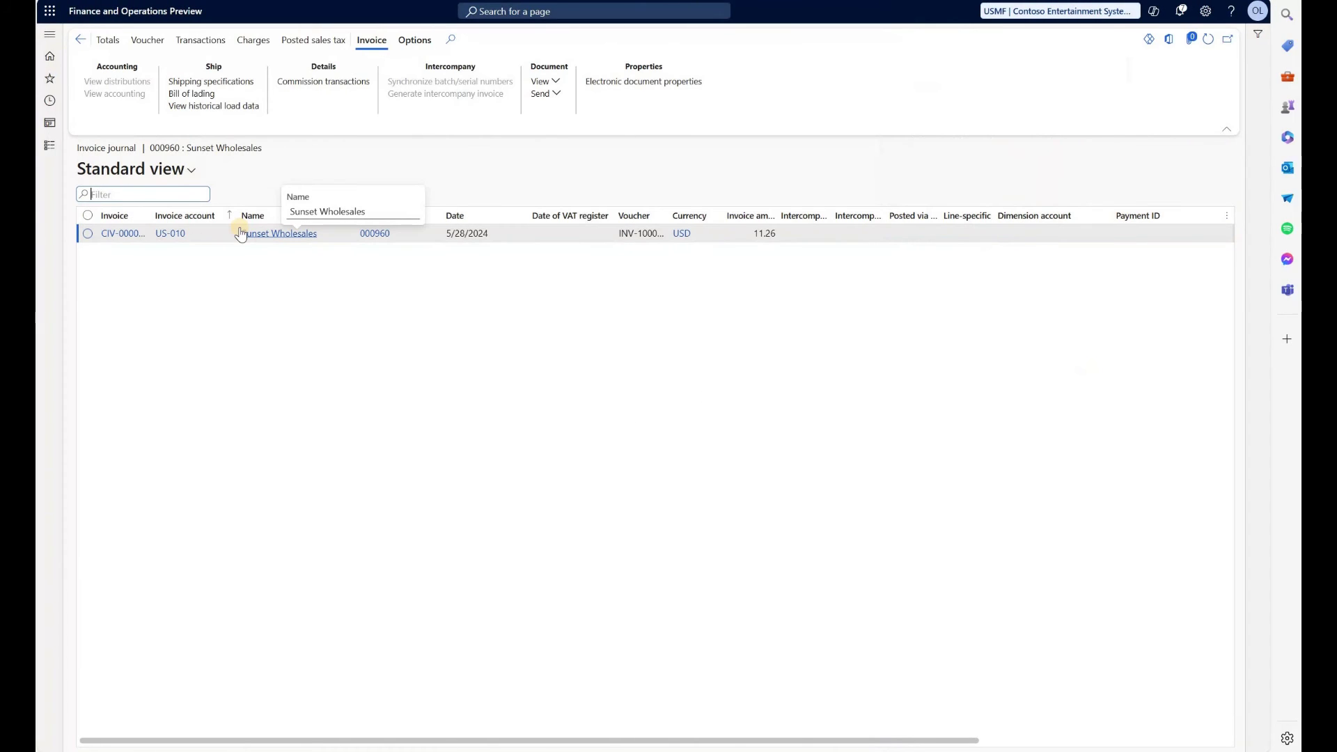
# Open rebate deal RD000002 from All rebate management deals and show its Process options.
pyautogui.click(49, 34)
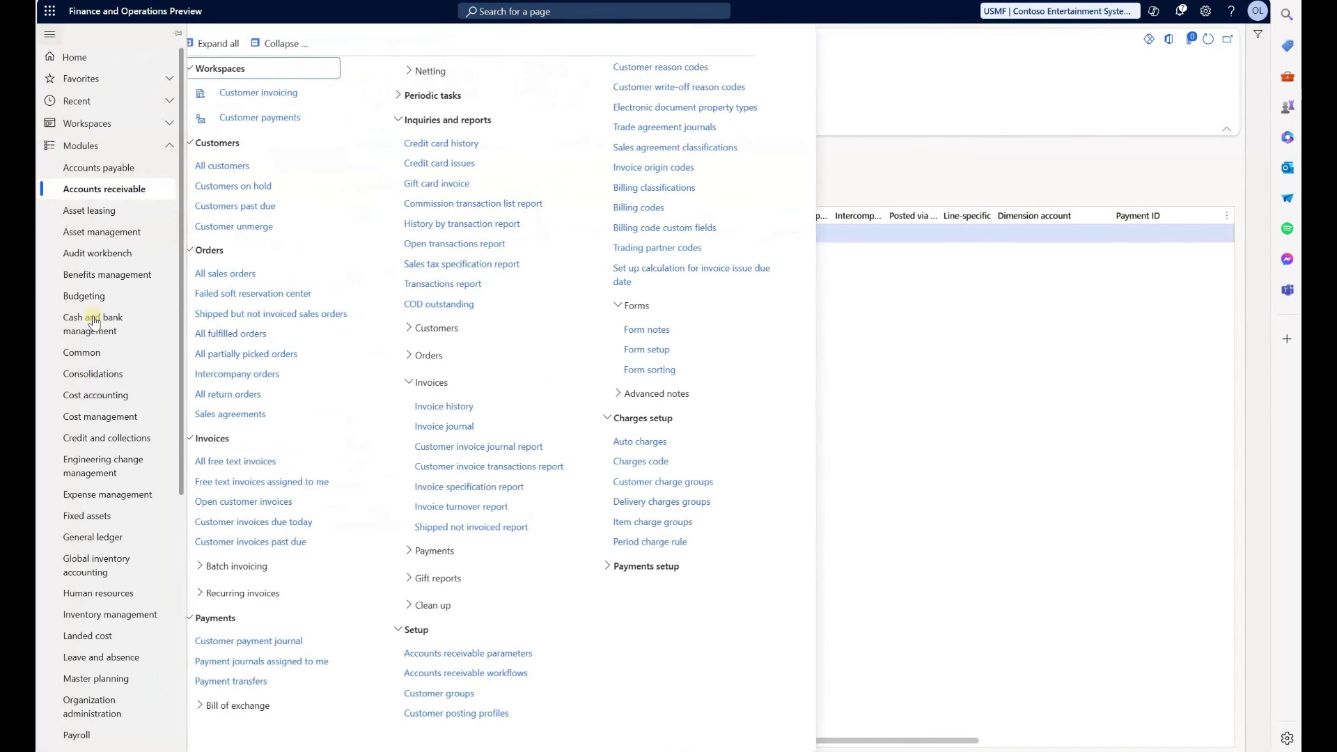
pyautogui.scroll(-5, 91, 432)
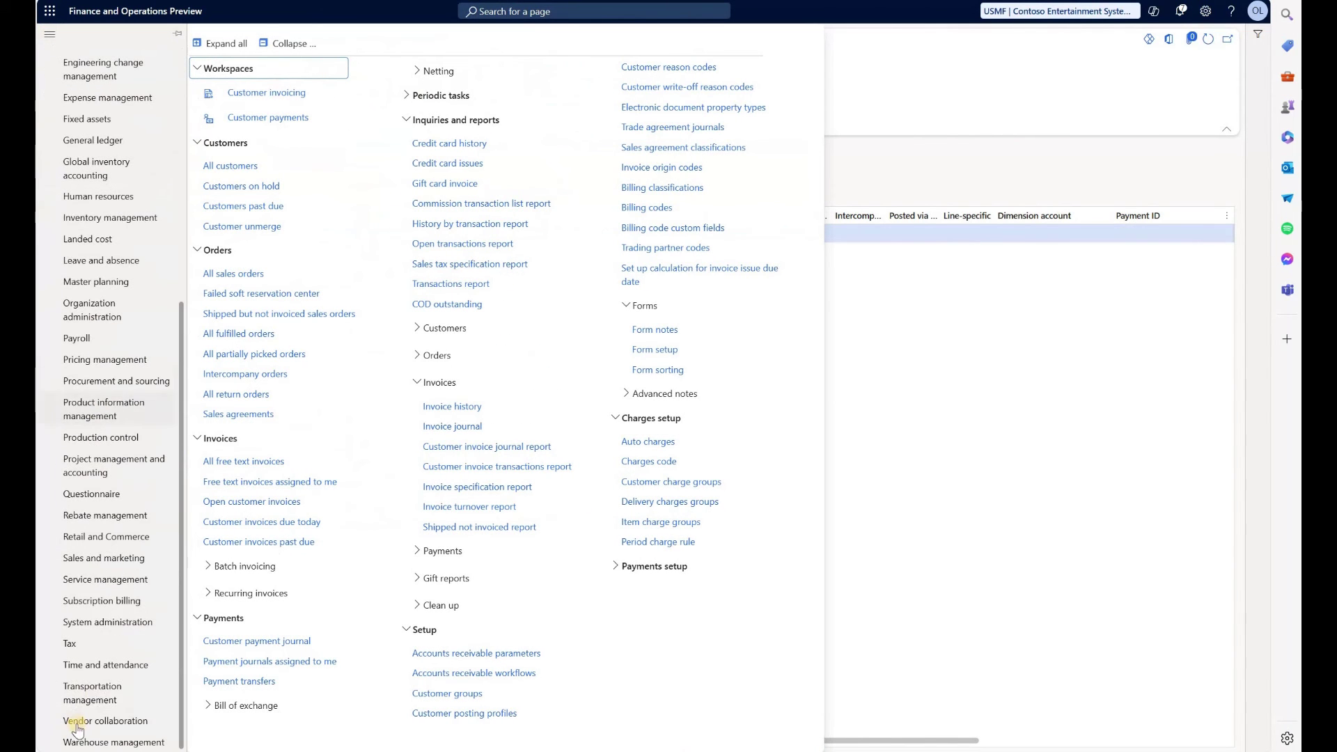
pyautogui.click(102, 522)
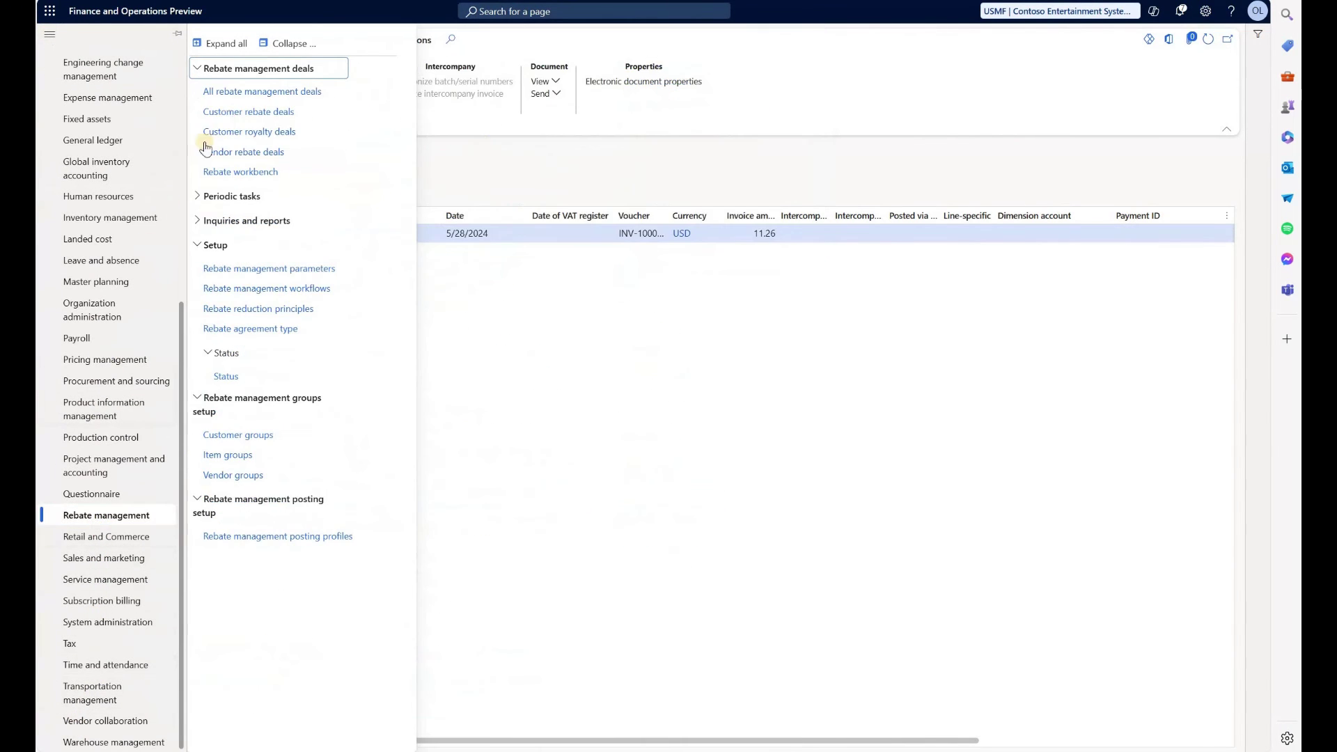
pyautogui.click(246, 99)
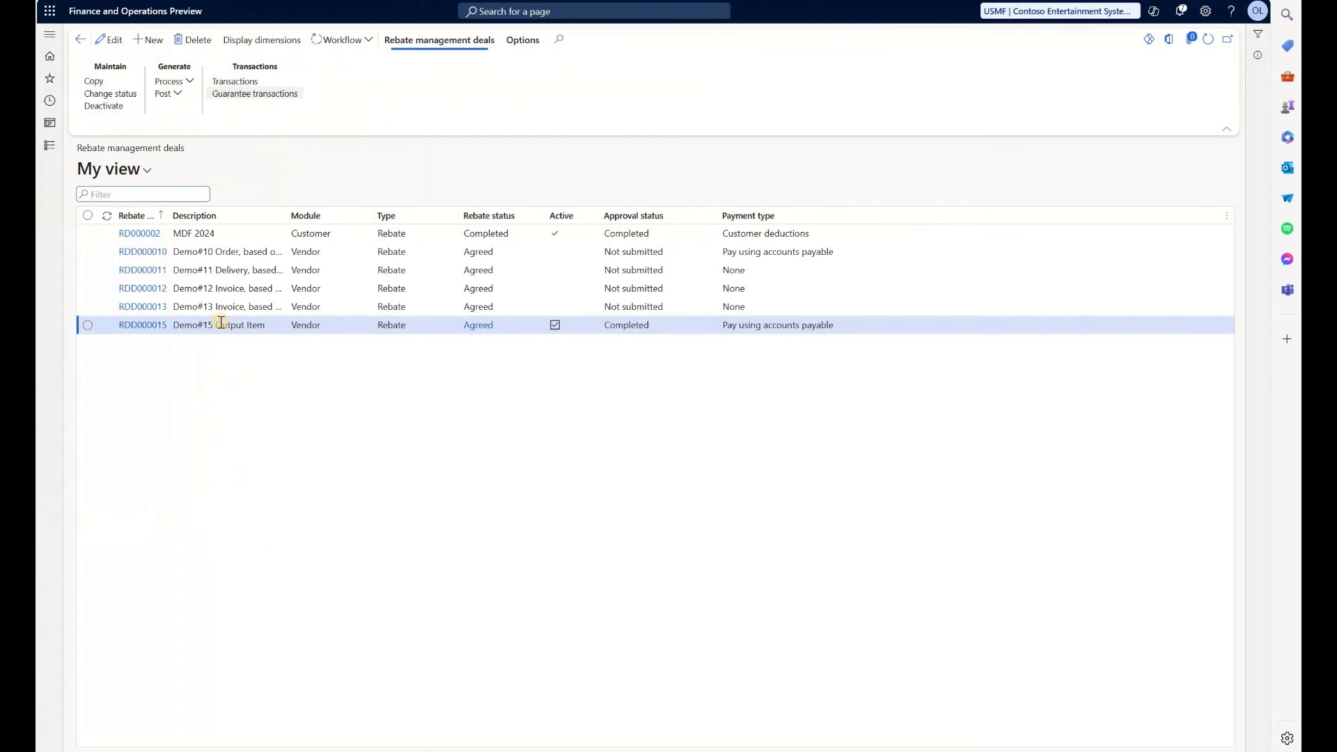
pyautogui.click(134, 236)
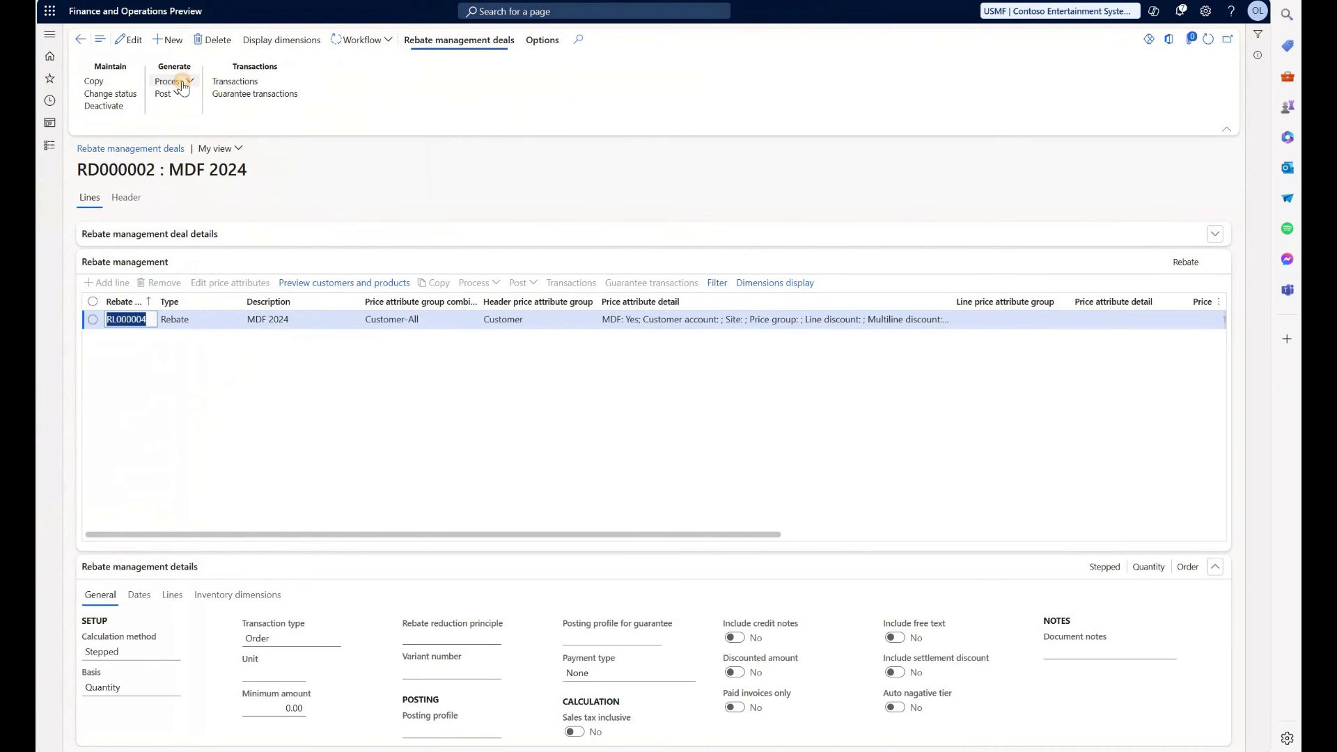
pyautogui.click(184, 84)
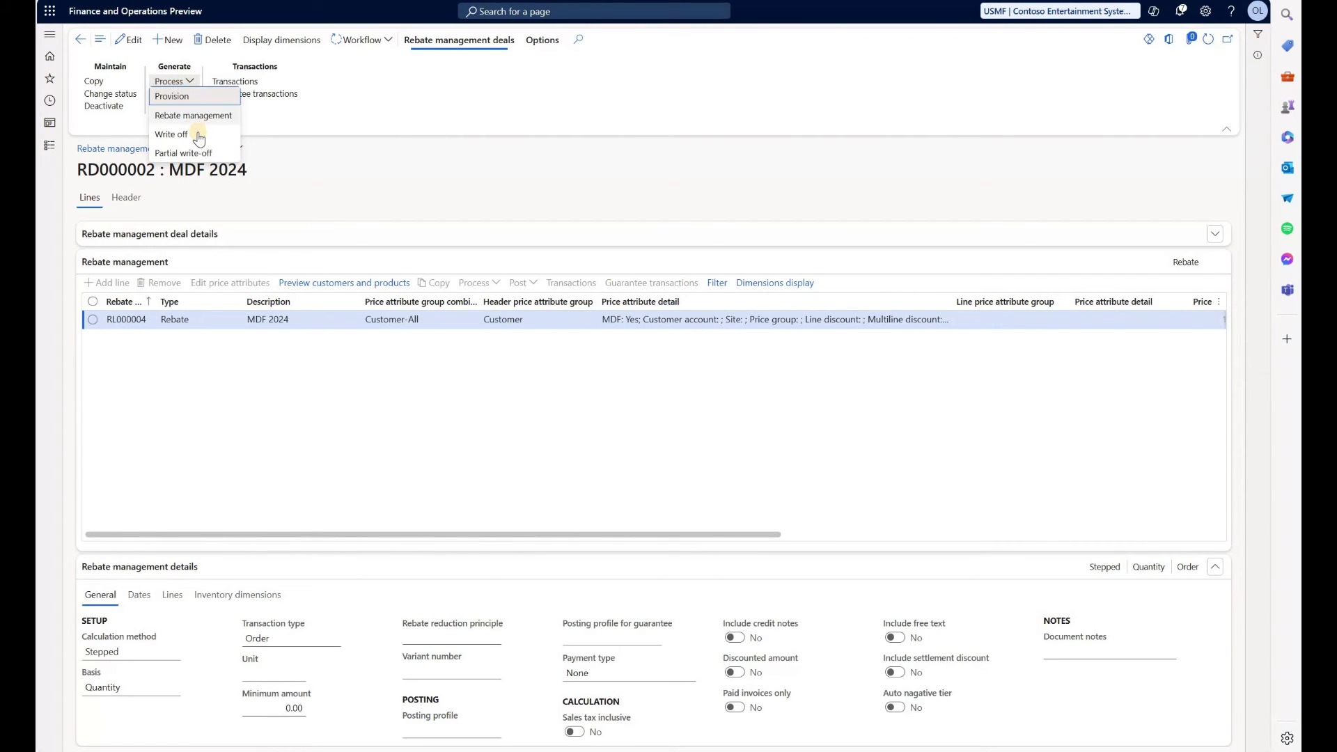
# Calculate rebates for deal RD000002 for 5/1/2024 to 5/31/2024.
pyautogui.click(232, 117)
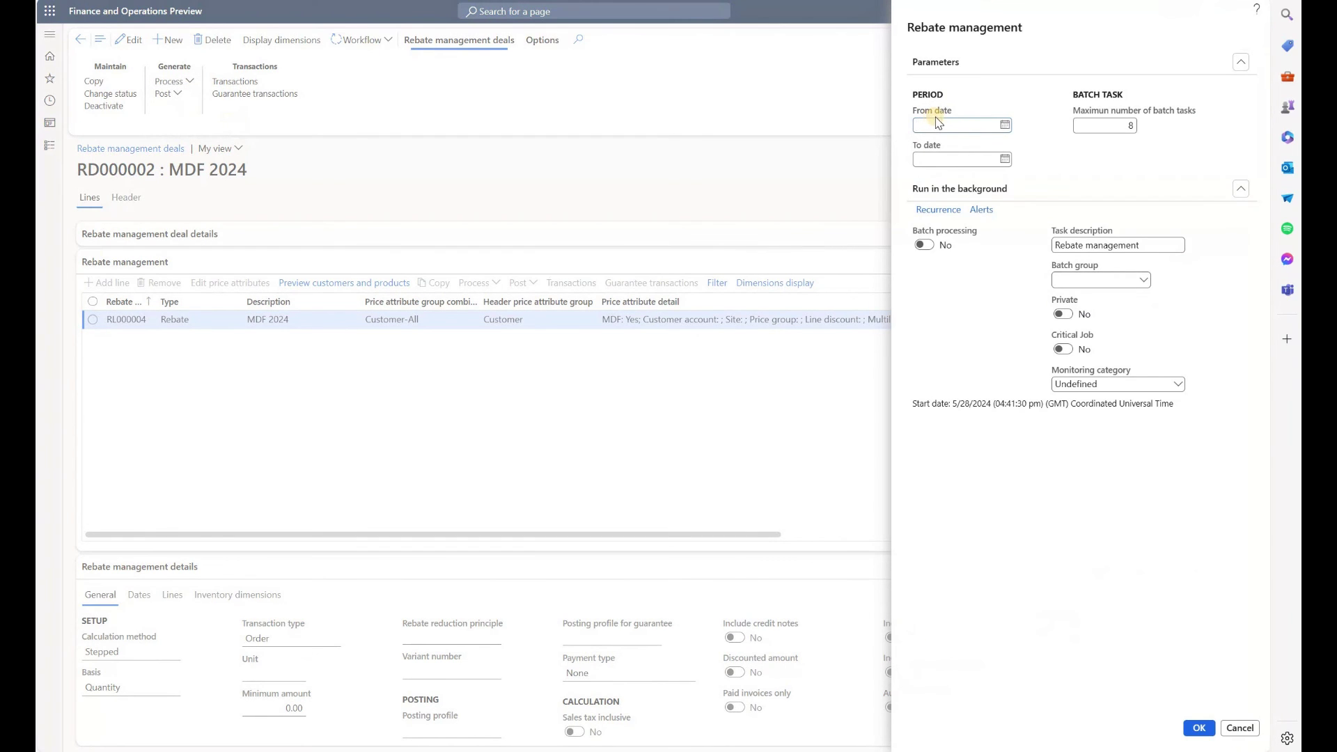
pyautogui.click(1005, 127)
pyautogui.click(1004, 126)
pyautogui.click(985, 192)
pyautogui.click(1003, 161)
pyautogui.click(969, 301)
pyautogui.click(1198, 728)
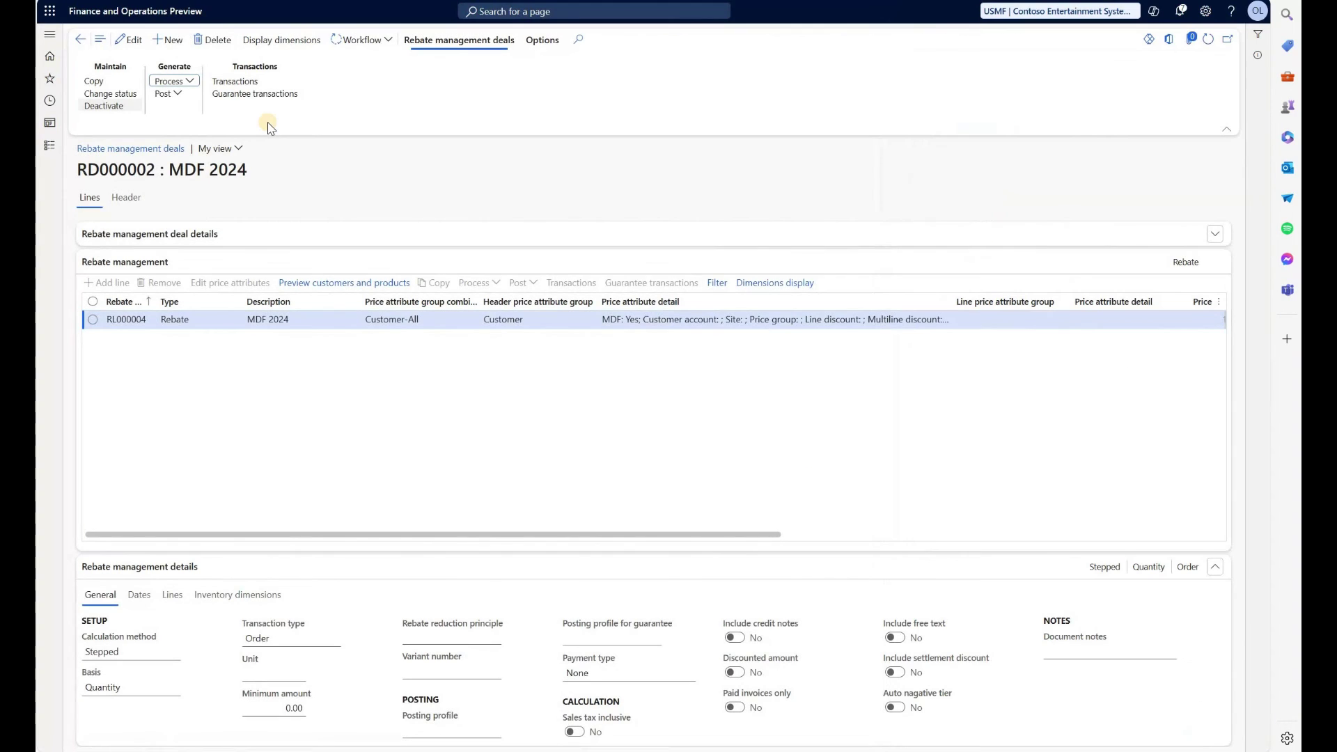
# Review the unposted 0.10 rebate transaction and its source sales order 000960.
pyautogui.click(258, 83)
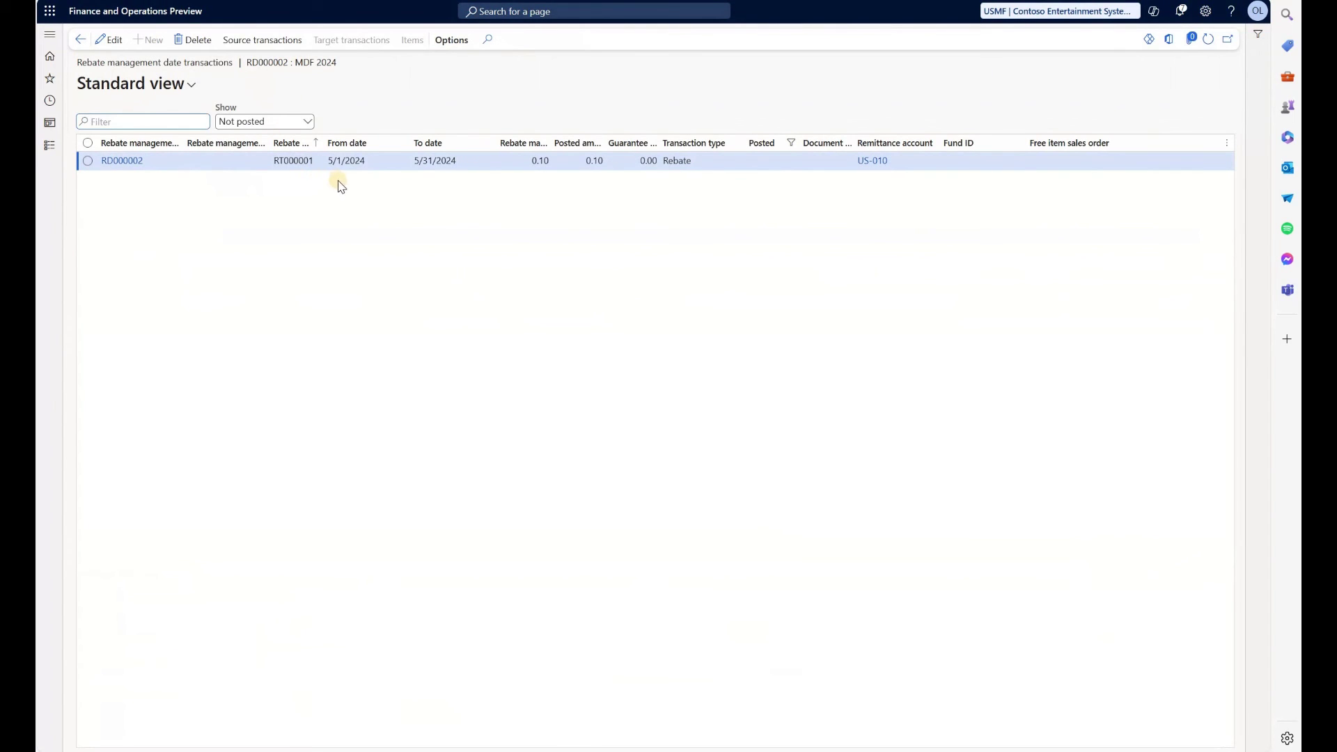
pyautogui.click(530, 160)
pyautogui.click(266, 48)
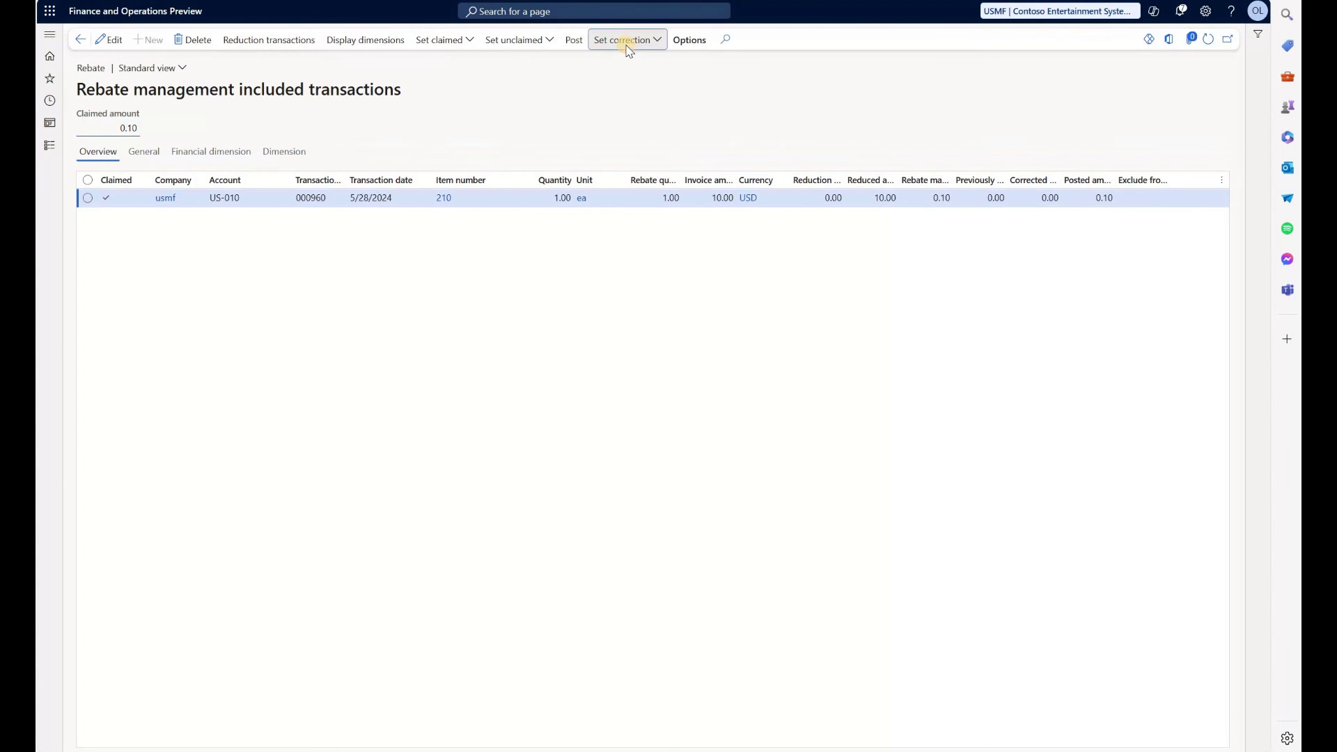
pyautogui.click(626, 41)
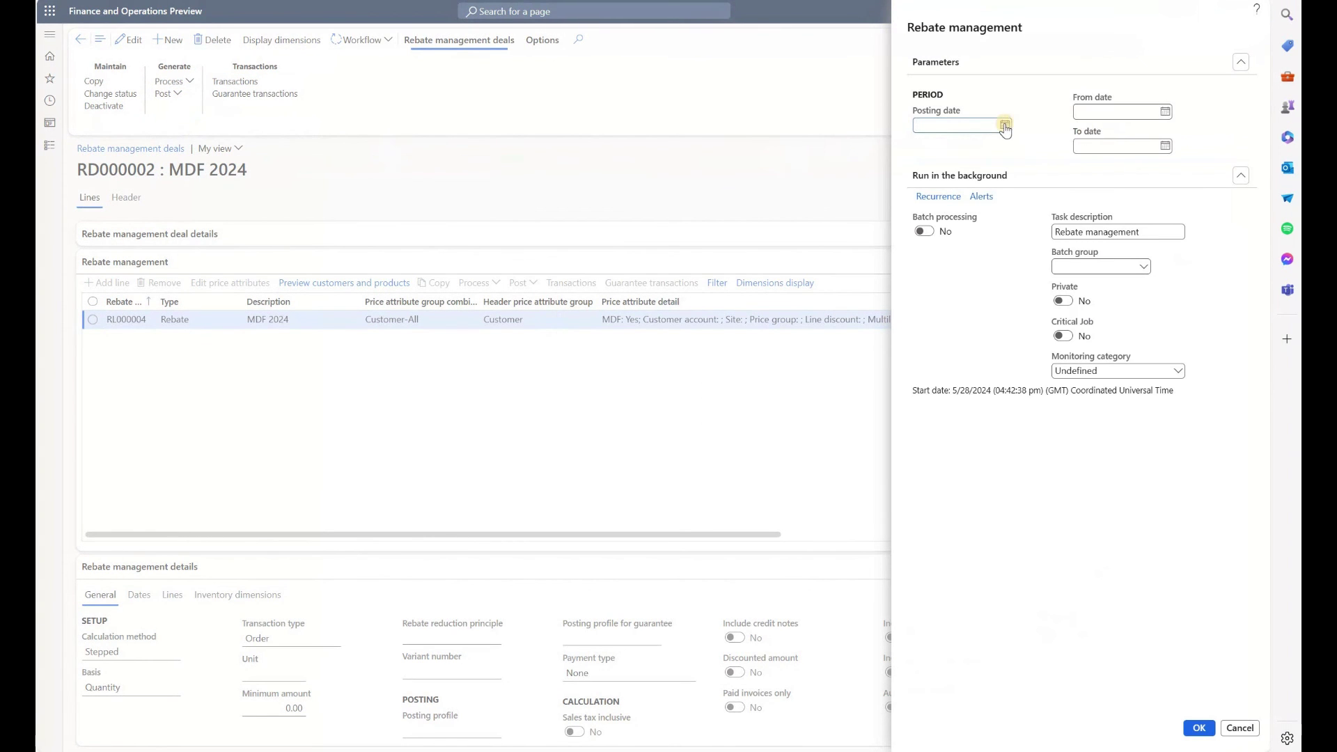
# Post the rebate for 5/1/2024–5/31/2024 with posting date 5/28/2024.
pyautogui.click(1004, 125)
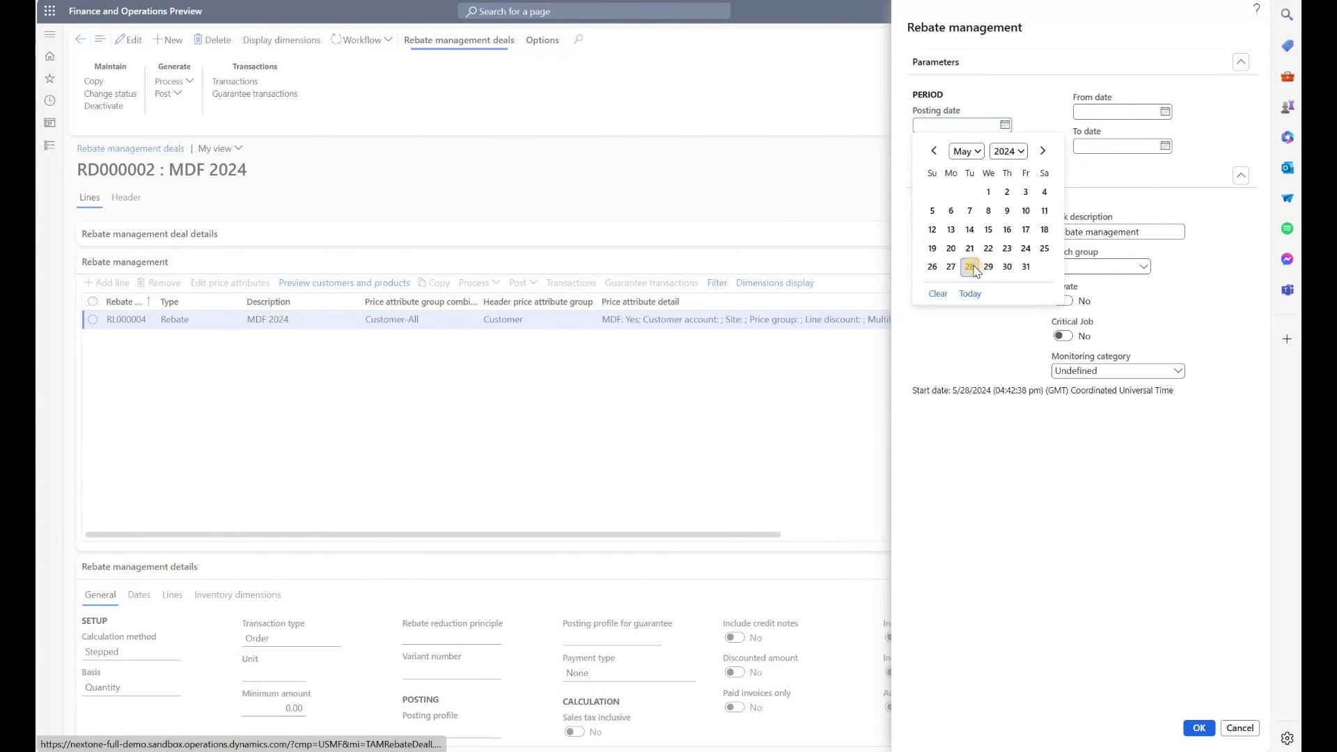
pyautogui.click(973, 265)
pyautogui.click(1165, 112)
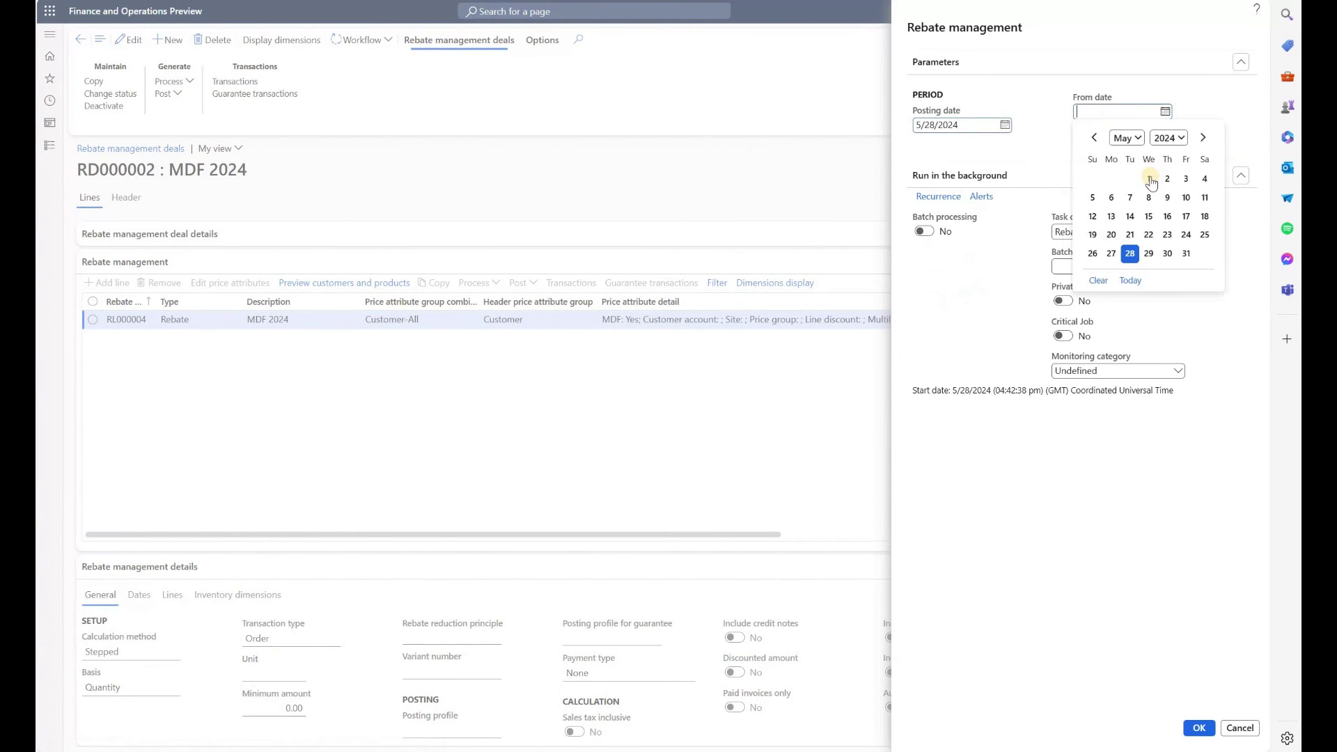
pyautogui.click(1156, 176)
pyautogui.click(1165, 146)
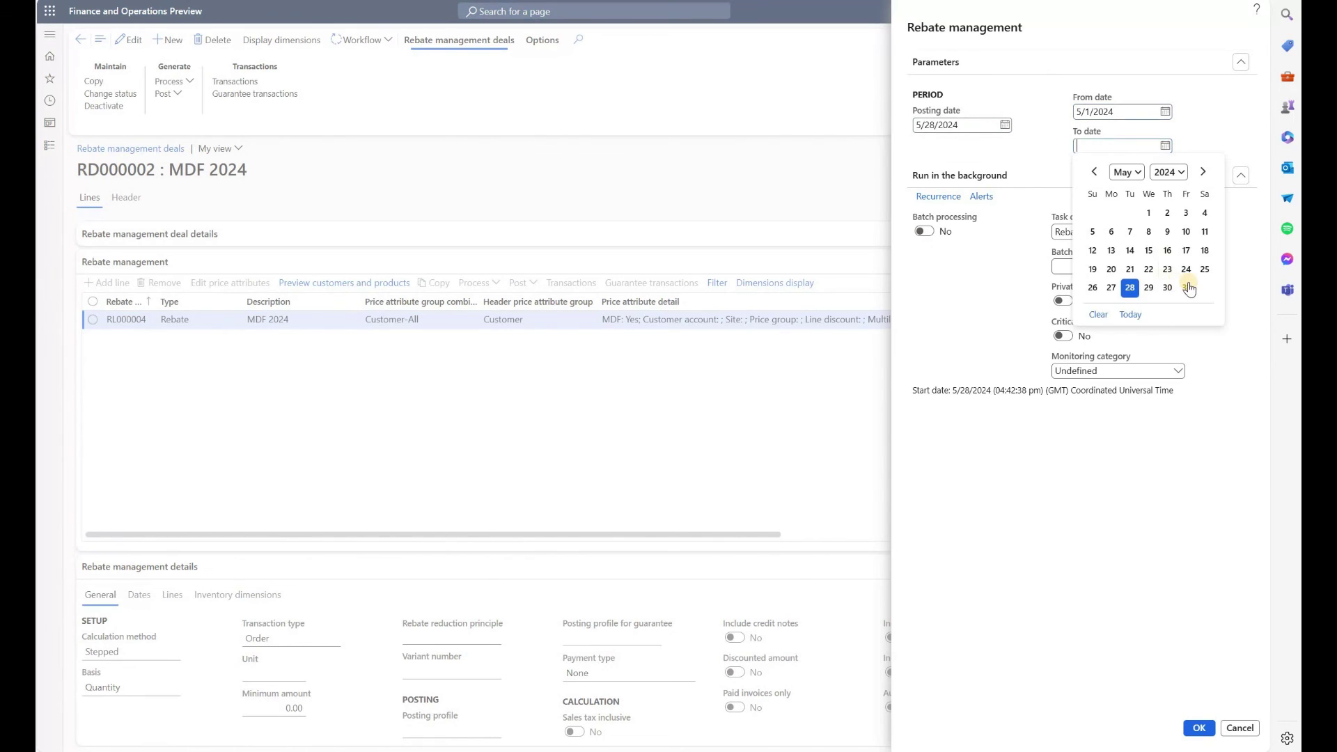
pyautogui.click(1213, 727)
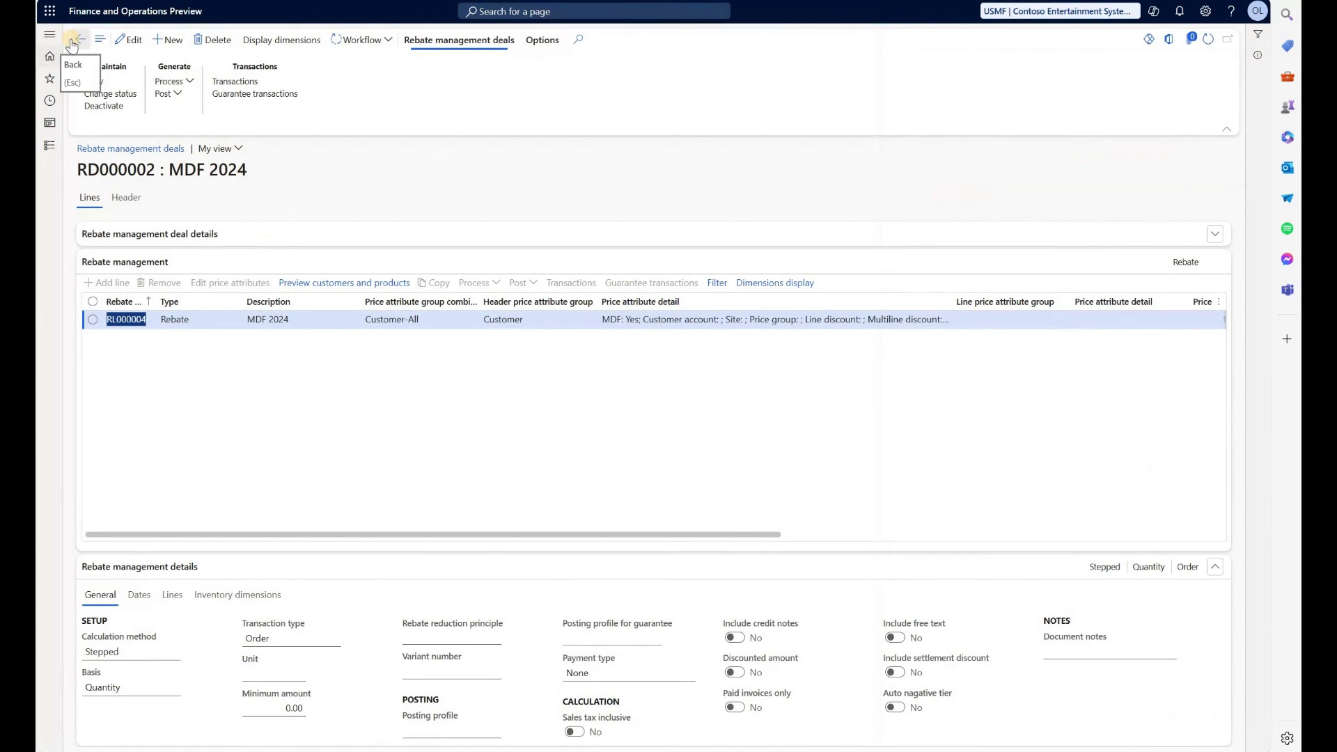
# List the rebate deal's transactions filtered to Posted only.
pyautogui.click(235, 83)
pyautogui.click(304, 121)
pyautogui.click(280, 166)
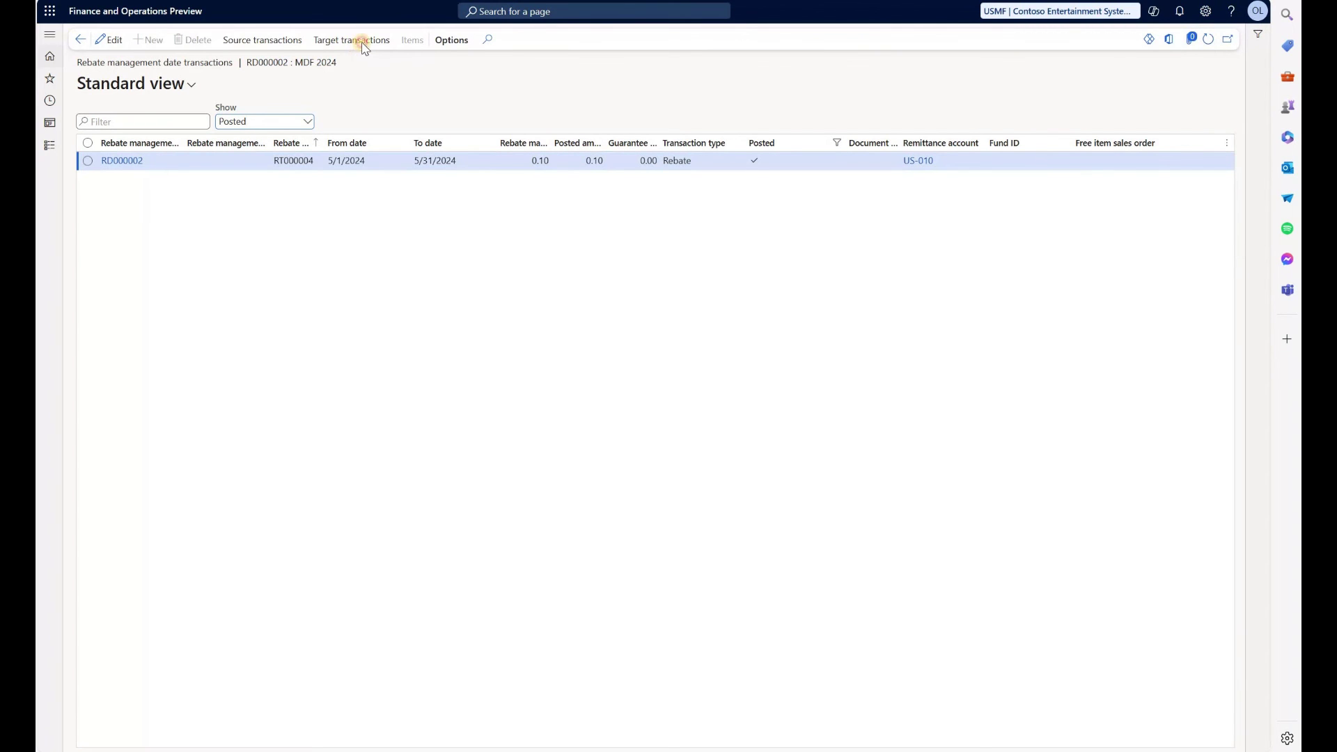
# Follow the posted 0.10 rebate's target transactions to general journal 00640's voucher lines.
pyautogui.click(358, 40)
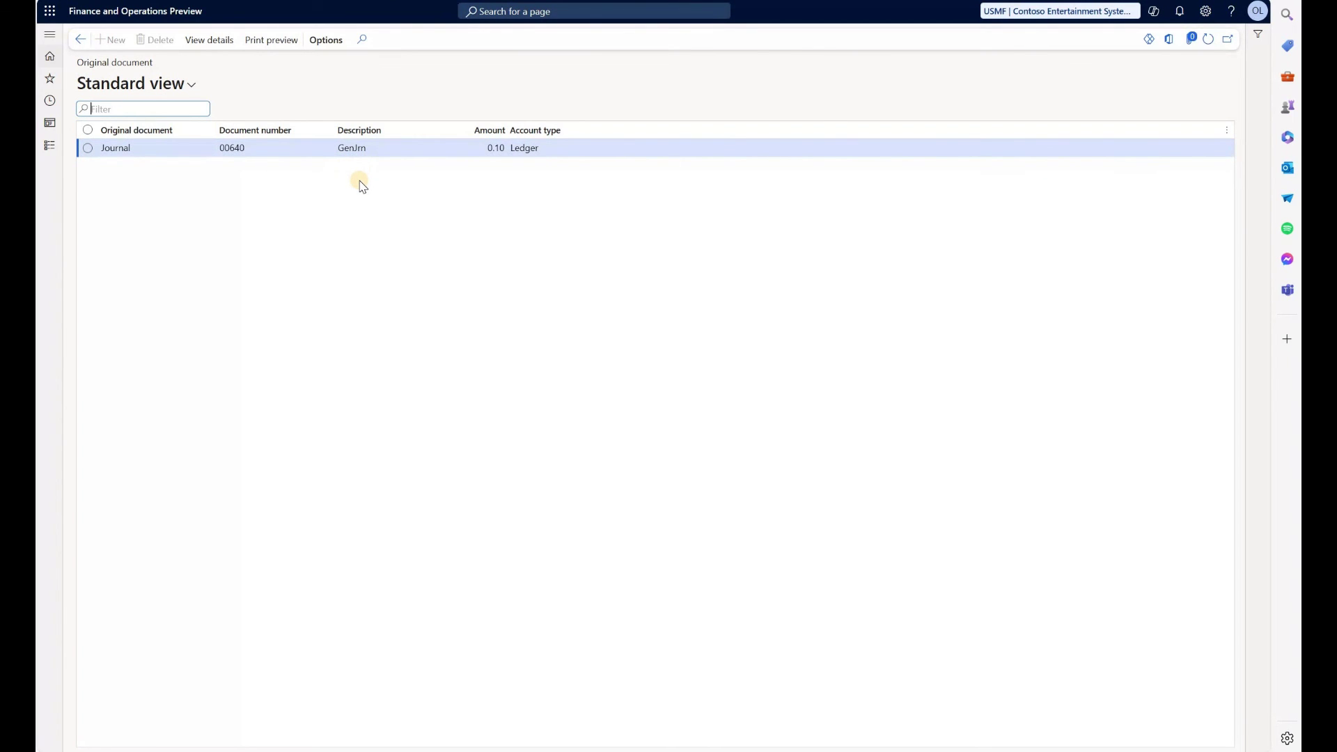
pyautogui.click(204, 42)
pyautogui.click(230, 47)
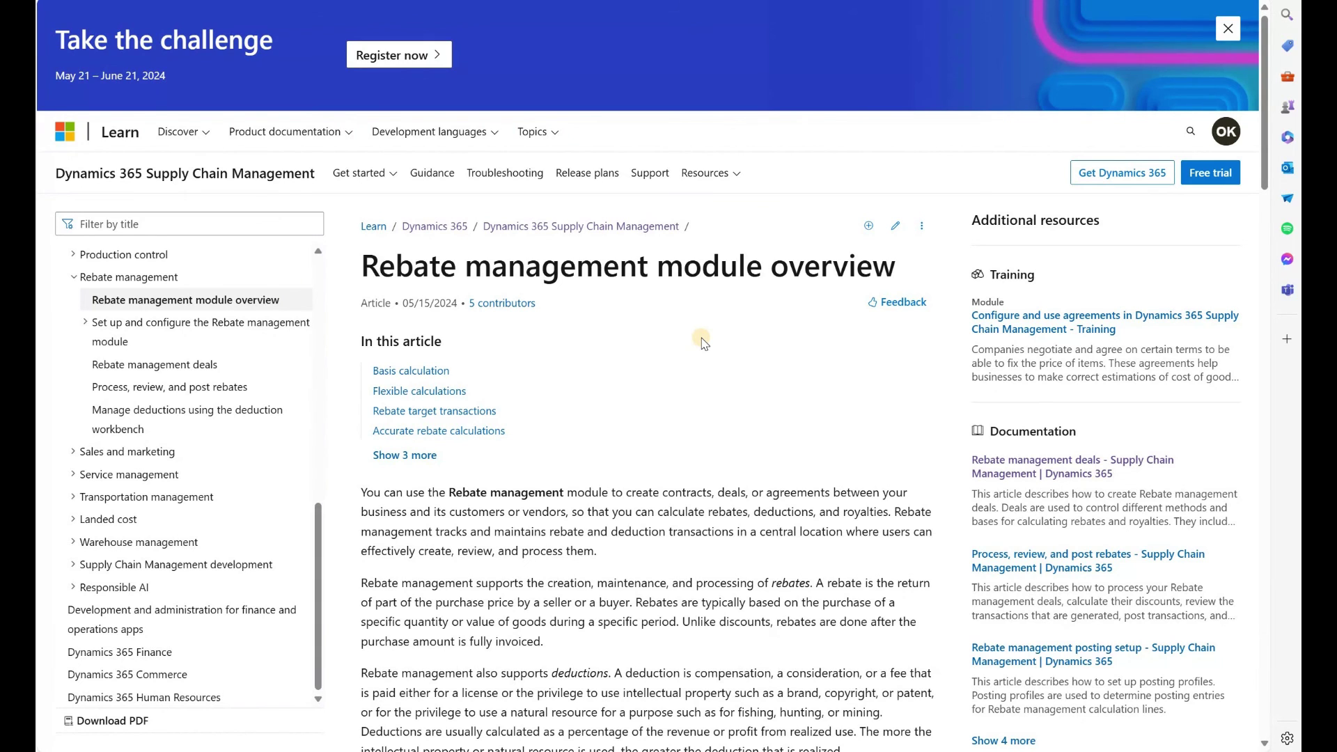
pyautogui.scroll(-2, 704, 343)
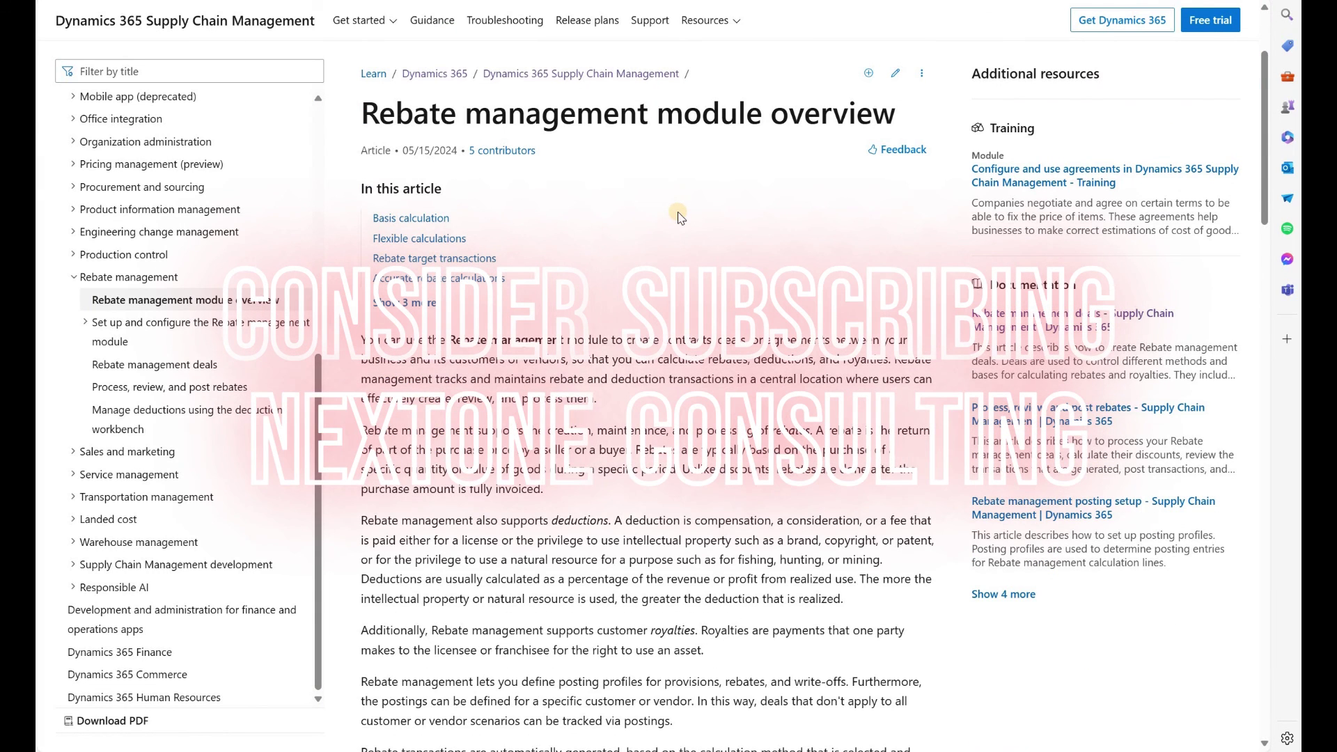